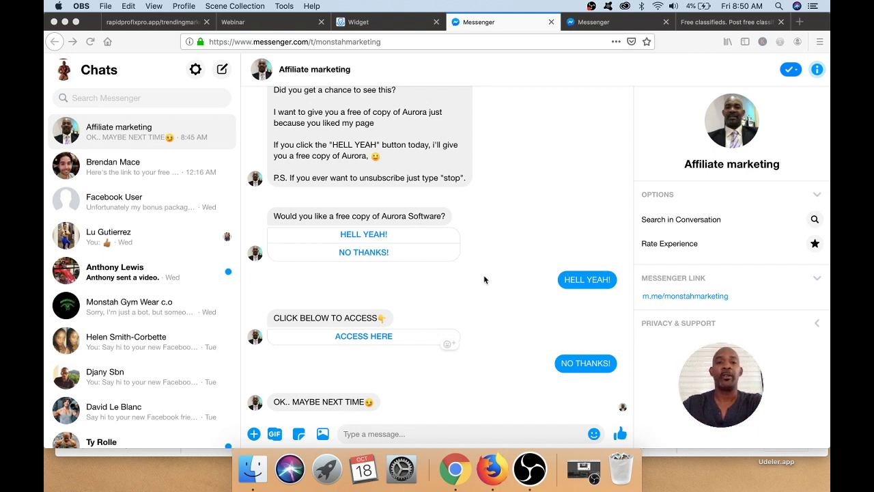
Test the Affiliate marketing bot's HELL YEAH! reply with its ACCESS HERE link, and its NO THANKS! reply.
{"action": "scroll", "coordinate": [483, 279], "scroll_direction": "up", "scroll_amount": 2}
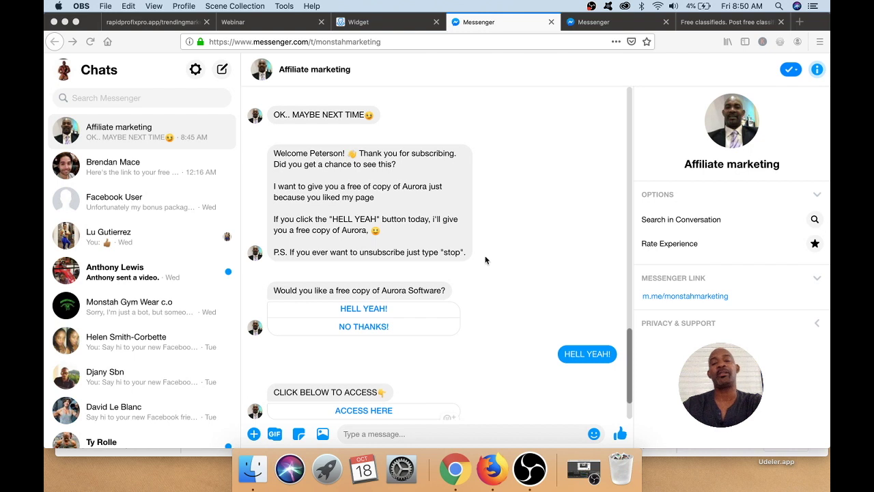
{"action": "scroll", "coordinate": [484, 259], "scroll_direction": "down", "scroll_amount": 2}
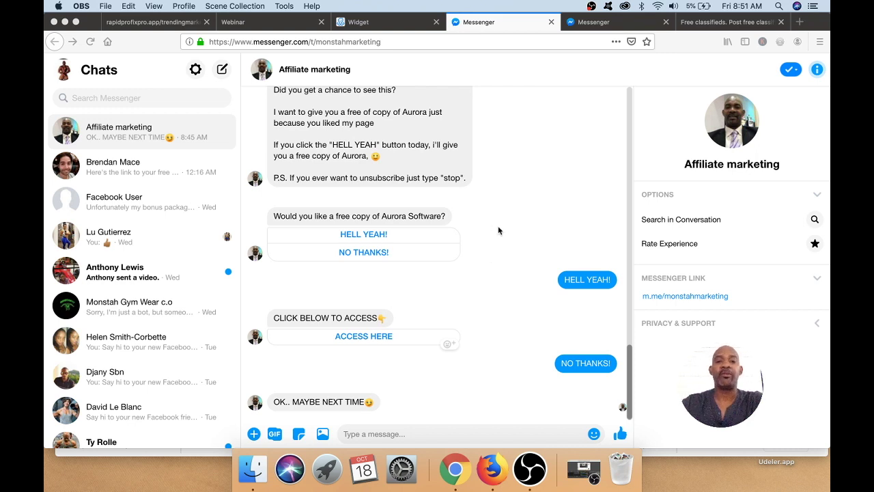
{"action": "scroll", "coordinate": [498, 230], "scroll_direction": "up", "scroll_amount": 3}
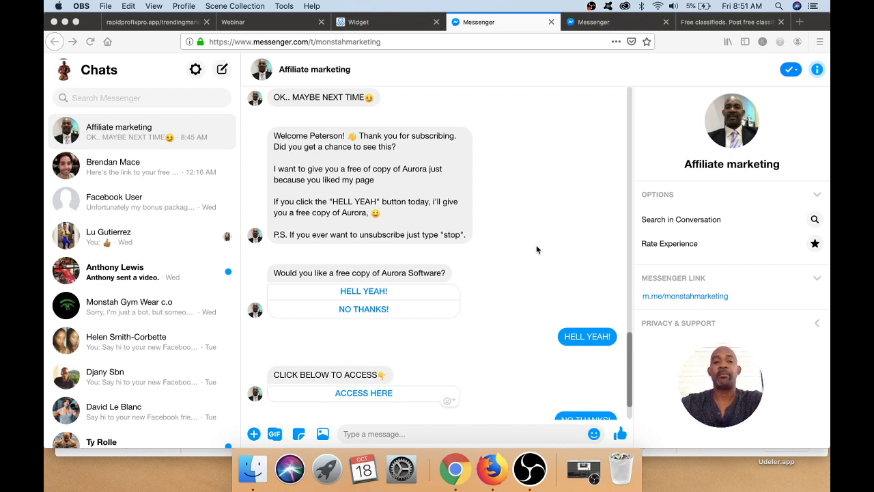
{"action": "scroll", "coordinate": [536, 249], "scroll_direction": "down", "scroll_amount": 2}
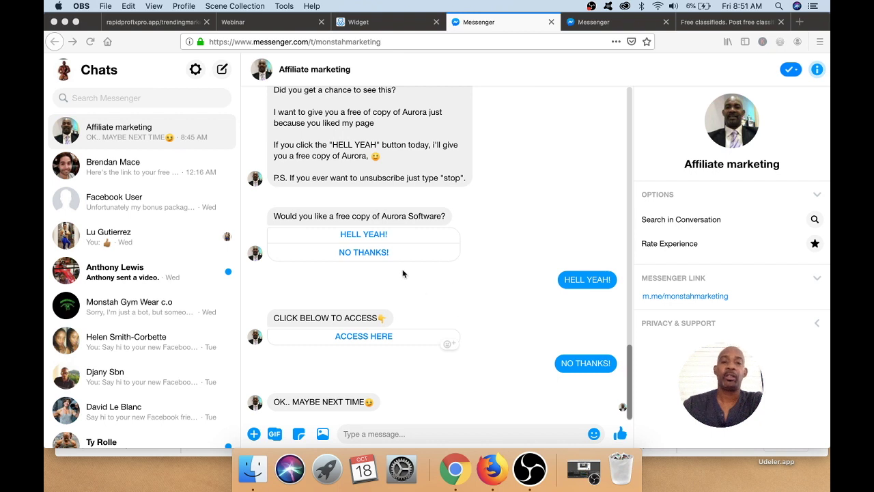
{"action": "left_click", "coordinate": [375, 235]}
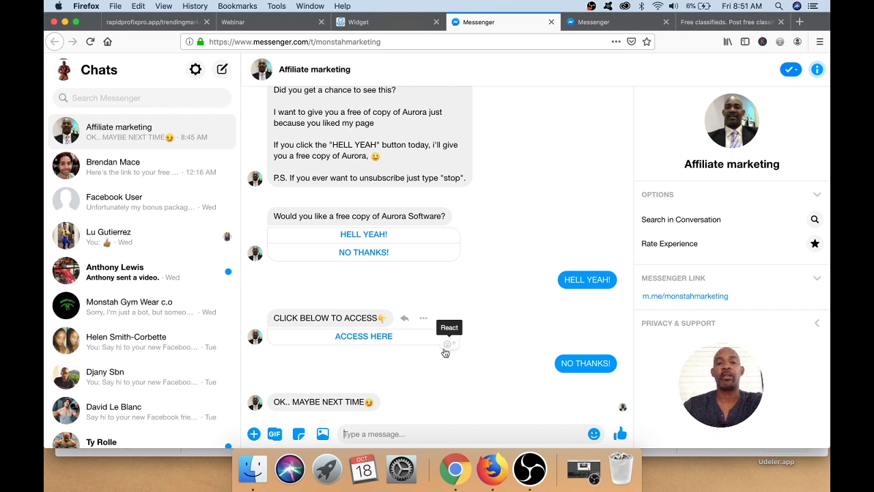
{"action": "left_click", "coordinate": [363, 336]}
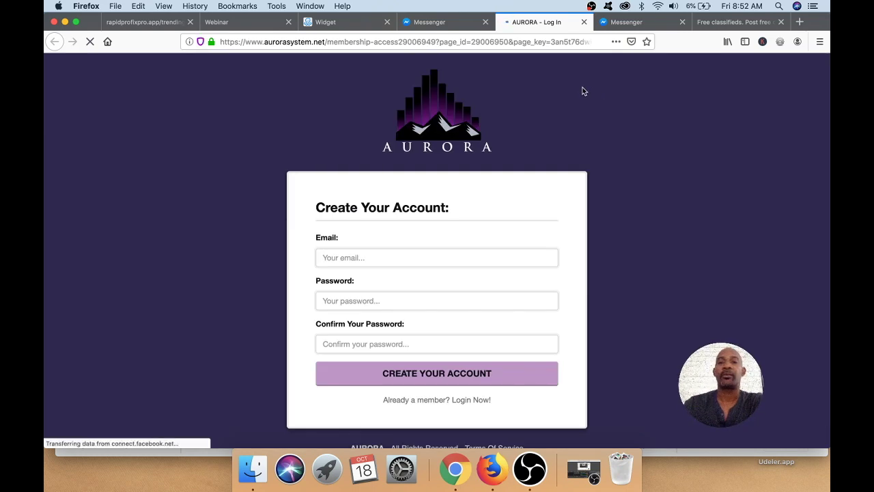
{"action": "left_click", "coordinate": [584, 22]}
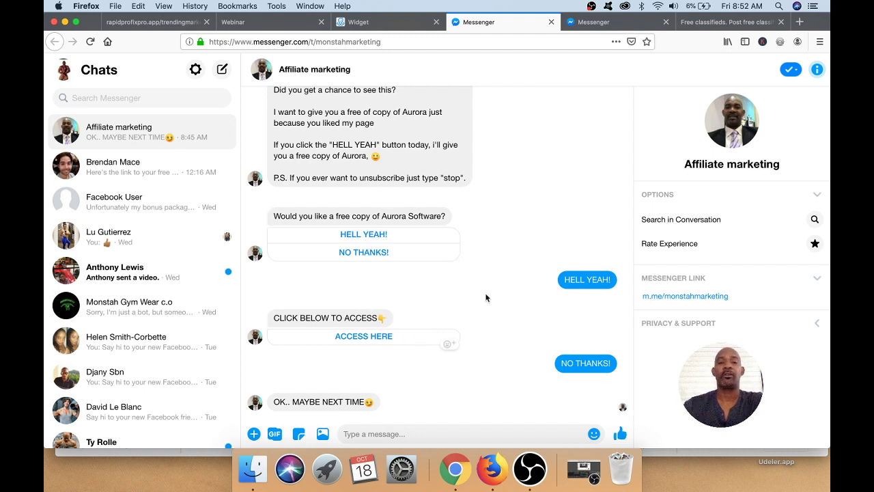
{"action": "left_click", "coordinate": [374, 252]}
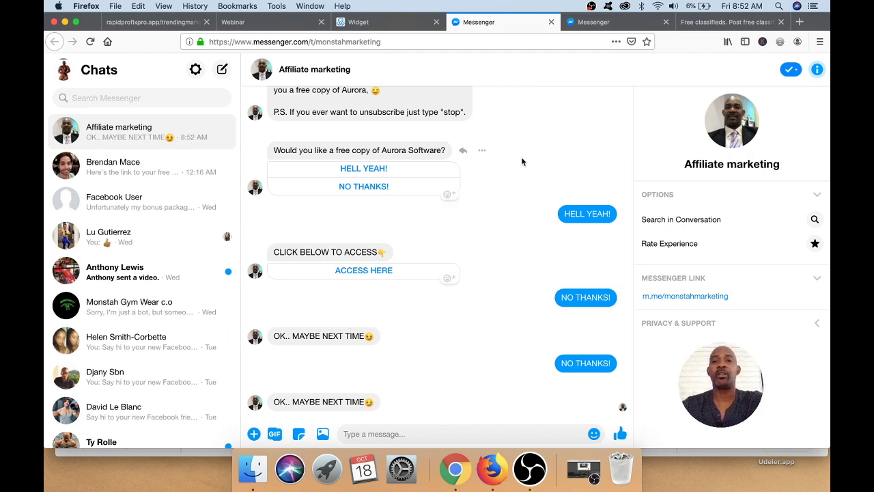
Switch to ManyChat and copy the full welcome text of Growth Tool #5's opt-in message.
{"action": "left_click", "coordinate": [391, 20]}
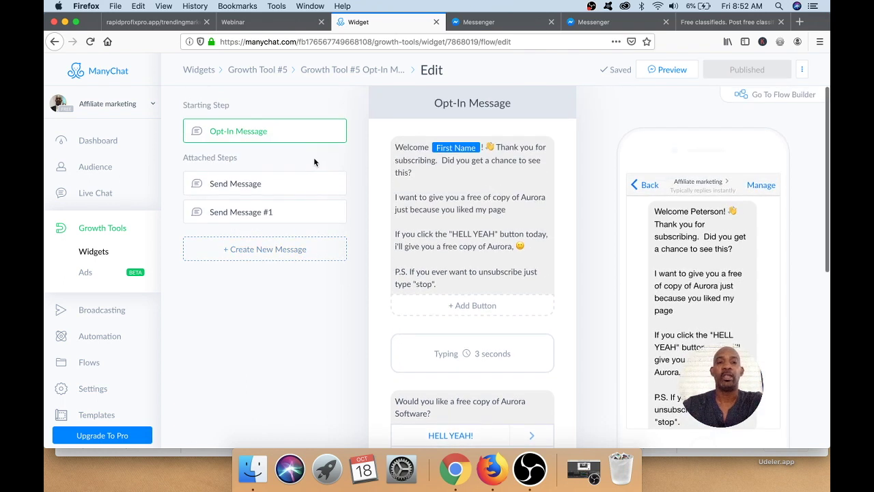
{"action": "left_click", "coordinate": [413, 165]}
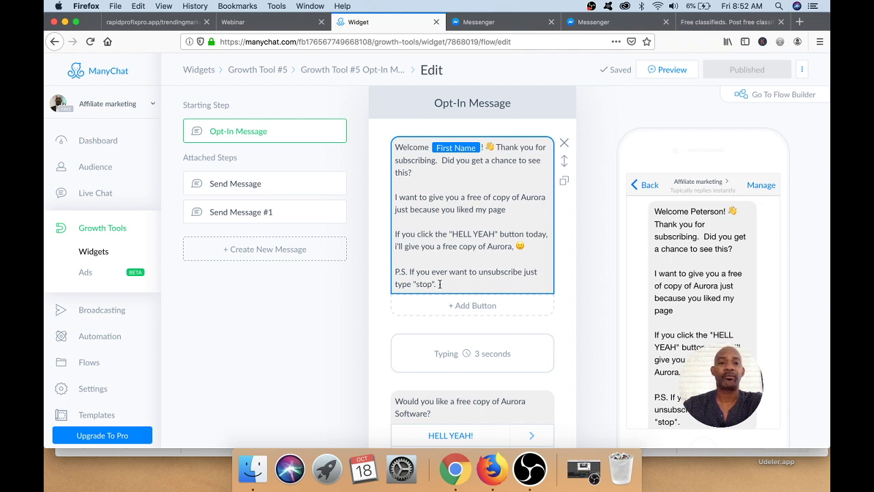
{"action": "left_click_drag", "start_coordinate": [440, 284], "coordinate": [390, 142]}
{"action": "key", "text": "super+c"}
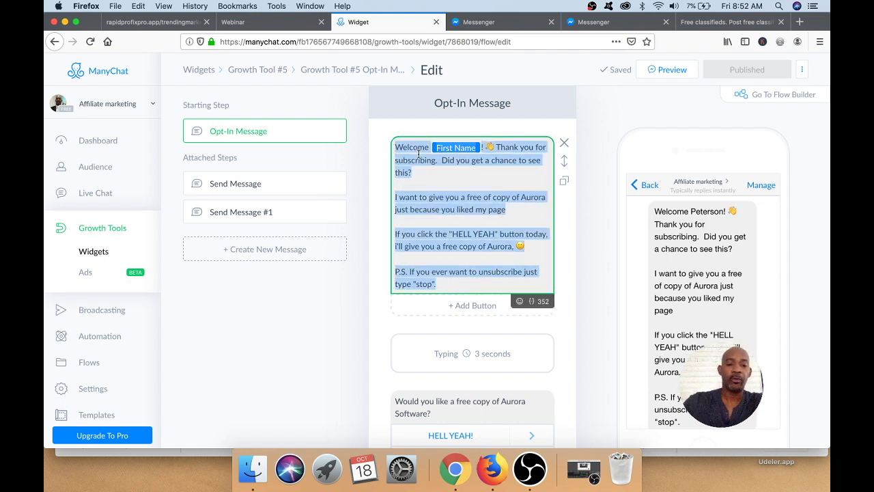
Create a new growth tool of the Messenger Ref URL type.
{"action": "left_click", "coordinate": [102, 233]}
{"action": "left_click", "coordinate": [734, 71]}
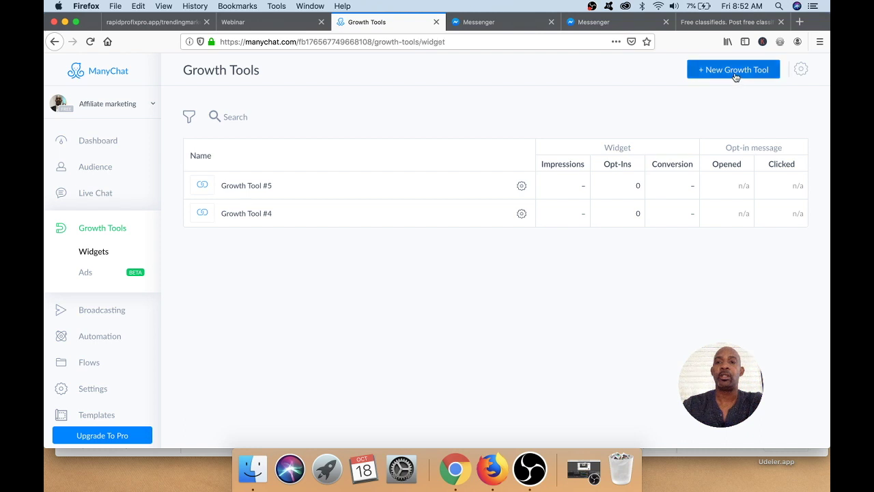
{"action": "scroll", "coordinate": [381, 221], "scroll_direction": "down", "scroll_amount": 3}
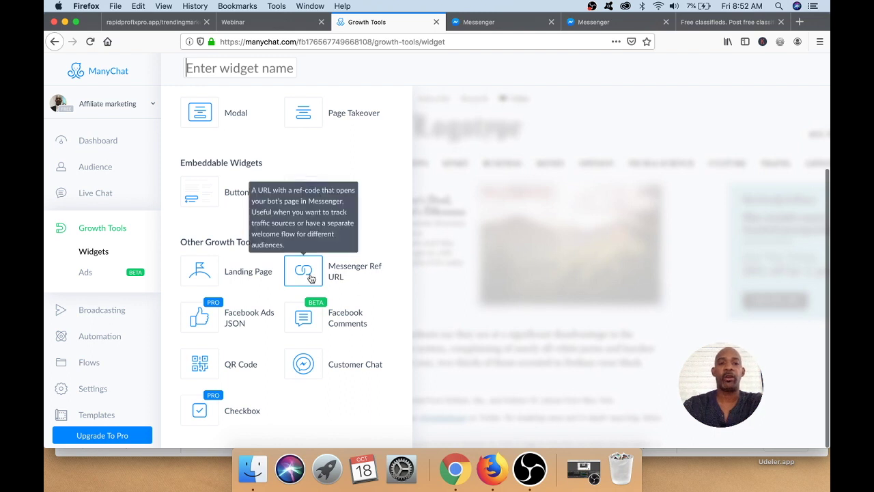
{"action": "left_click", "coordinate": [311, 278]}
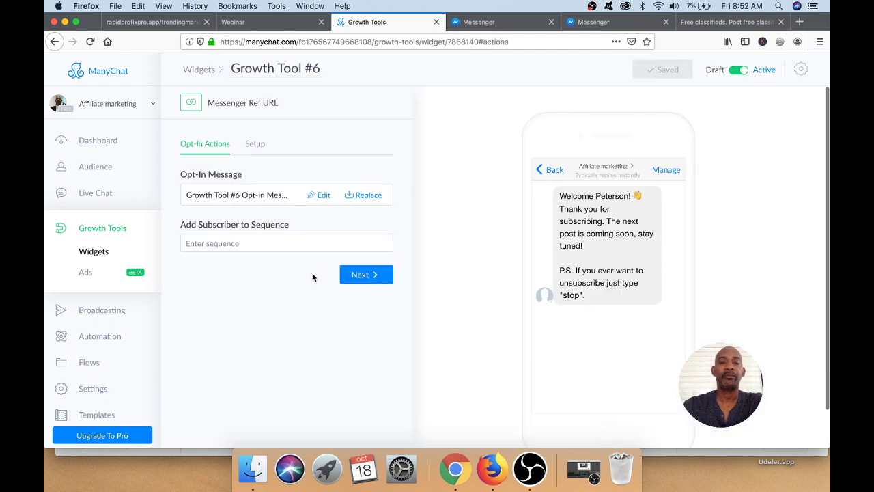
{"action": "scroll", "coordinate": [449, 189], "scroll_direction": "down", "scroll_amount": 2}
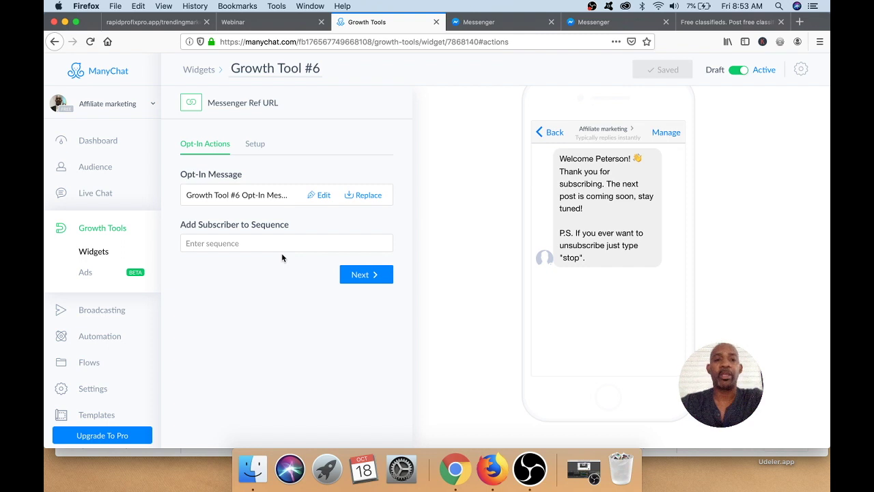
Replace the default opt-in message text of Growth Tool #6 with the copied Aurora welcome text.
{"action": "left_click", "coordinate": [321, 195]}
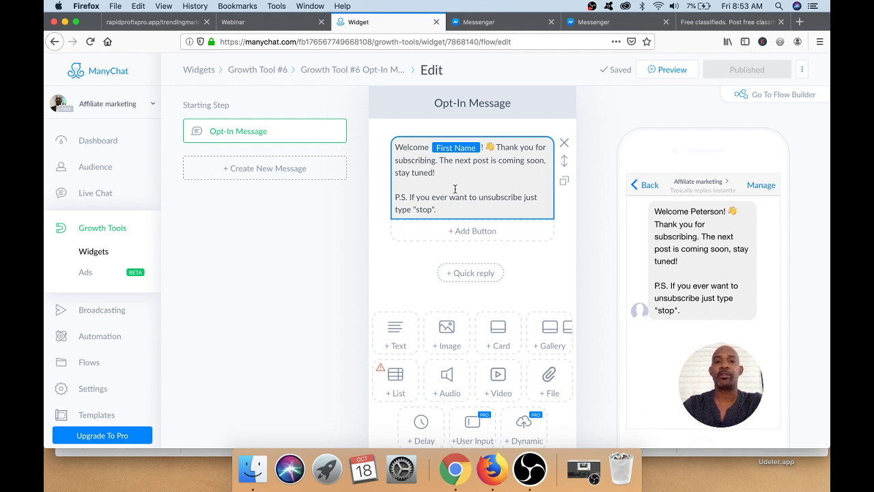
{"action": "scroll", "coordinate": [454, 189], "scroll_direction": "down", "scroll_amount": 1}
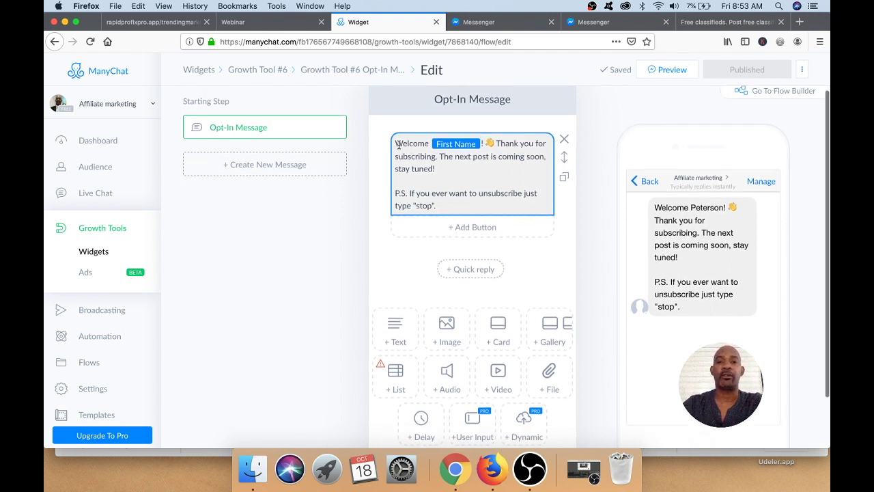
{"action": "left_click_drag", "start_coordinate": [396, 144], "coordinate": [540, 209]}
{"action": "left_click", "coordinate": [540, 209]}
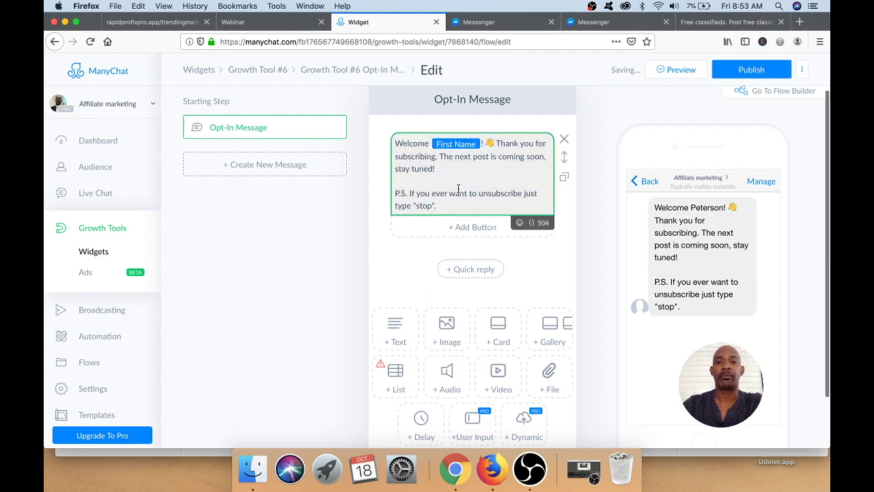
{"action": "left_click_drag", "start_coordinate": [437, 206], "coordinate": [392, 140]}
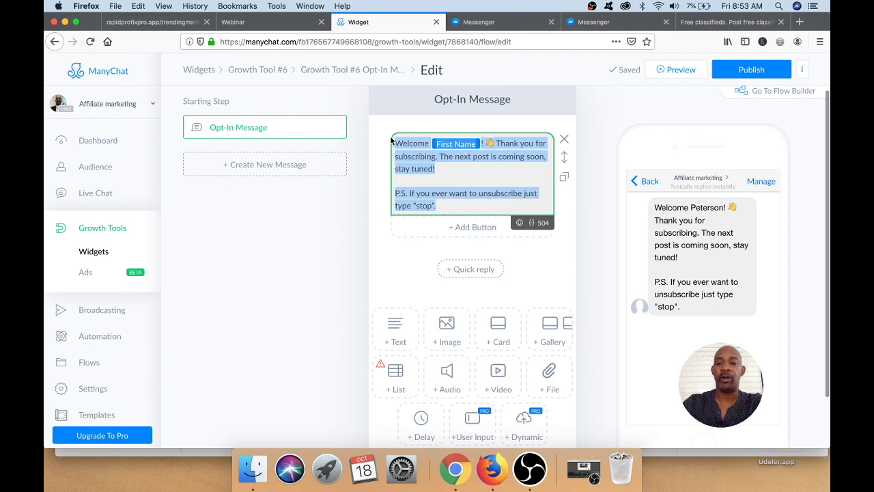
{"action": "key", "text": "BackSpace"}
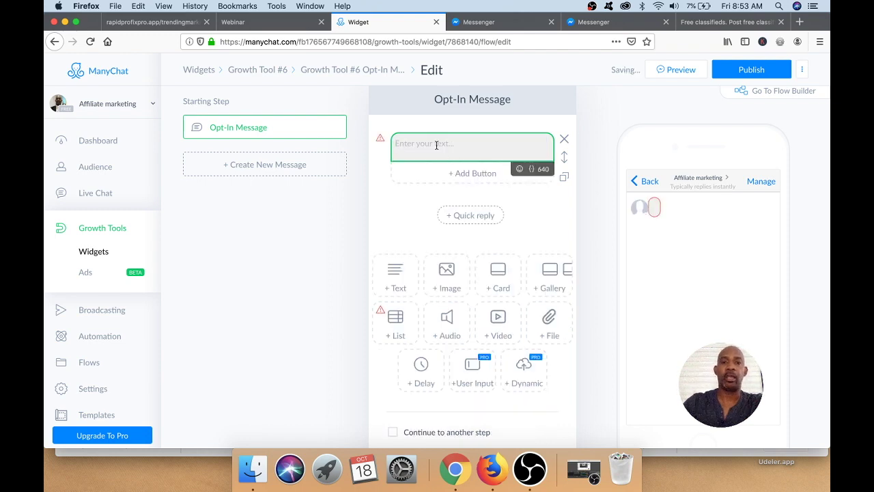
{"action": "key", "text": "super+v"}
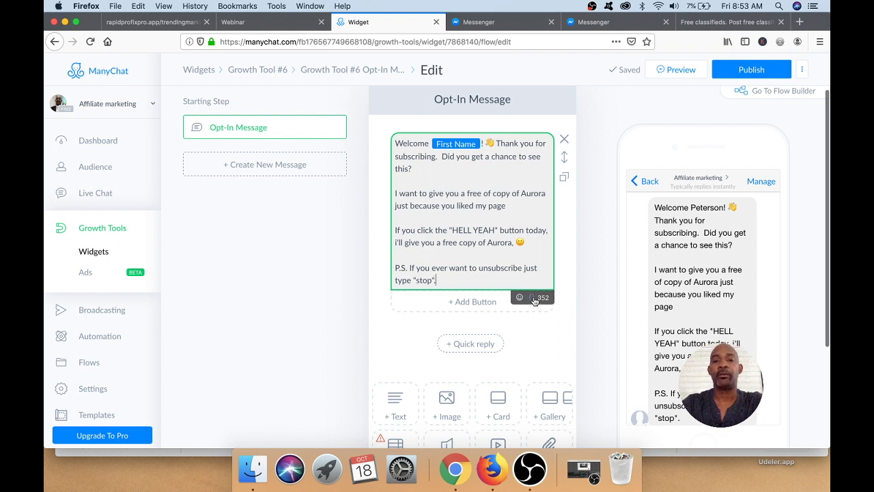
Look through the personalization fields that can be inserted into the opt-in message, without inserting one.
{"action": "left_click", "coordinate": [533, 299]}
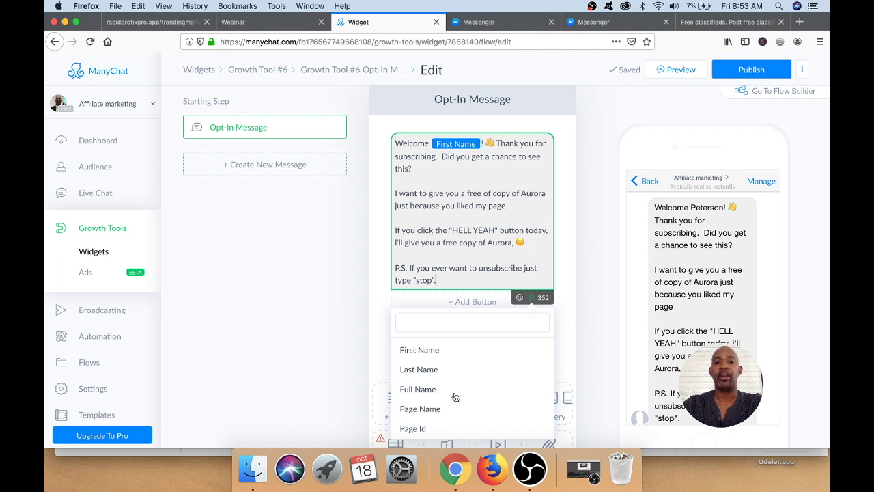
{"action": "left_click", "coordinate": [473, 177]}
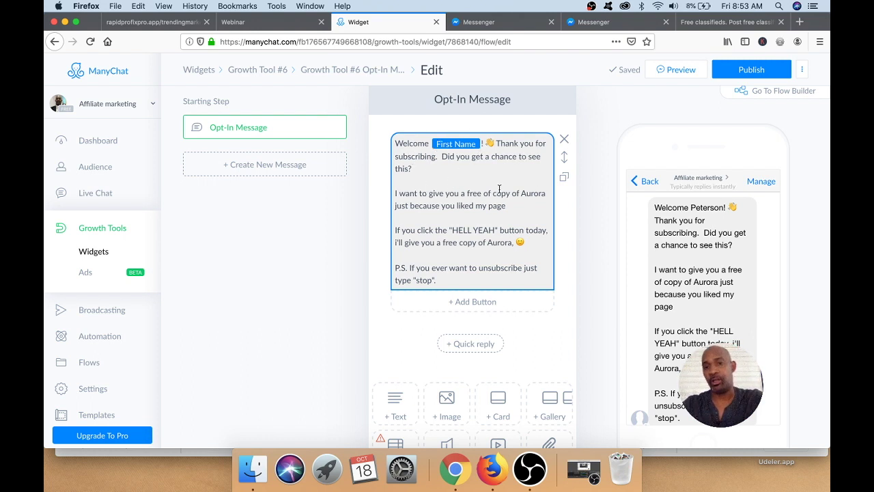
Add a 3-second typing delay below the welcome text of the opt-in message.
{"action": "scroll", "coordinate": [488, 211], "scroll_direction": "down", "scroll_amount": 1}
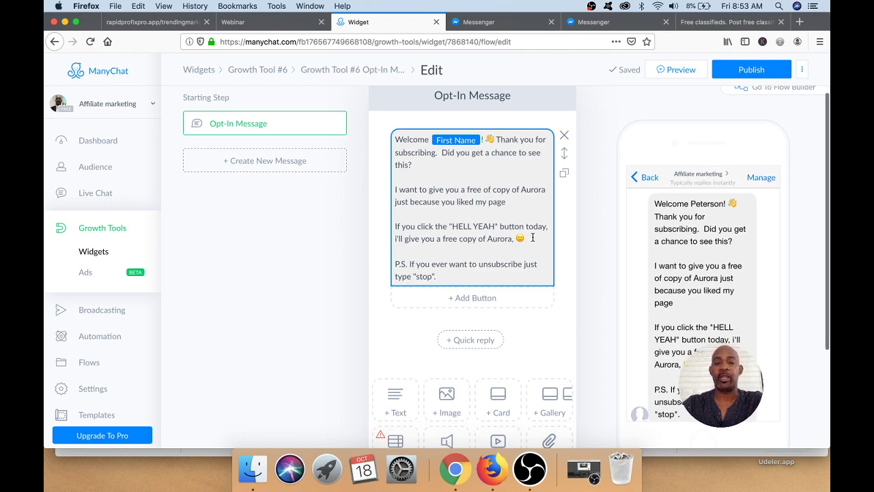
{"action": "scroll", "coordinate": [533, 240], "scroll_direction": "down", "scroll_amount": 3}
{"action": "scroll", "coordinate": [528, 243], "scroll_direction": "up", "scroll_amount": 2}
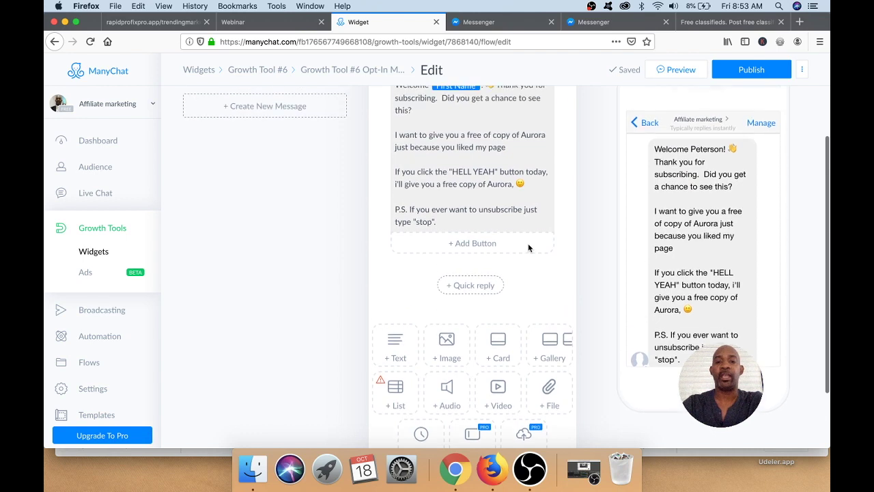
{"action": "scroll", "coordinate": [527, 244], "scroll_direction": "down", "scroll_amount": 2}
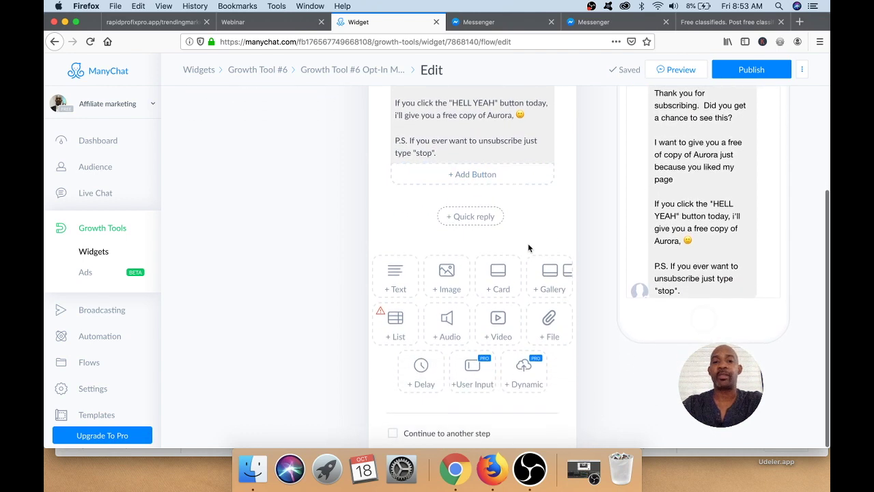
{"action": "left_click", "coordinate": [422, 372]}
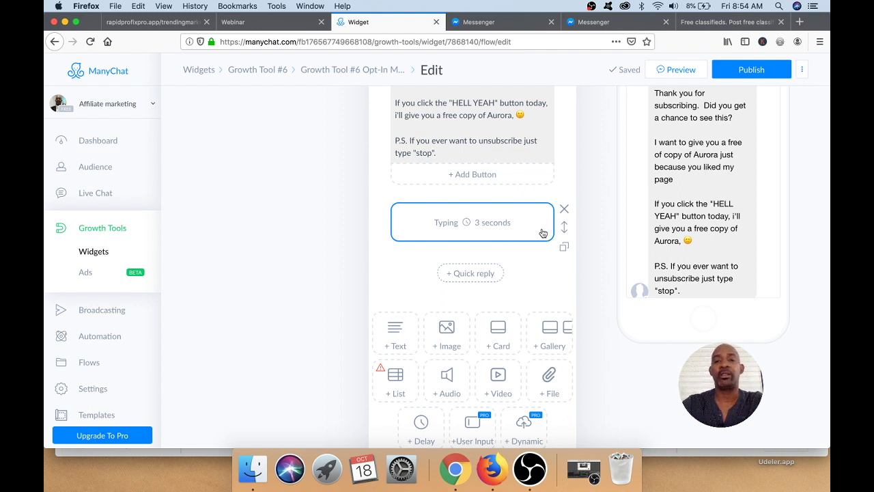
{"action": "scroll", "coordinate": [542, 232], "scroll_direction": "down", "scroll_amount": 2}
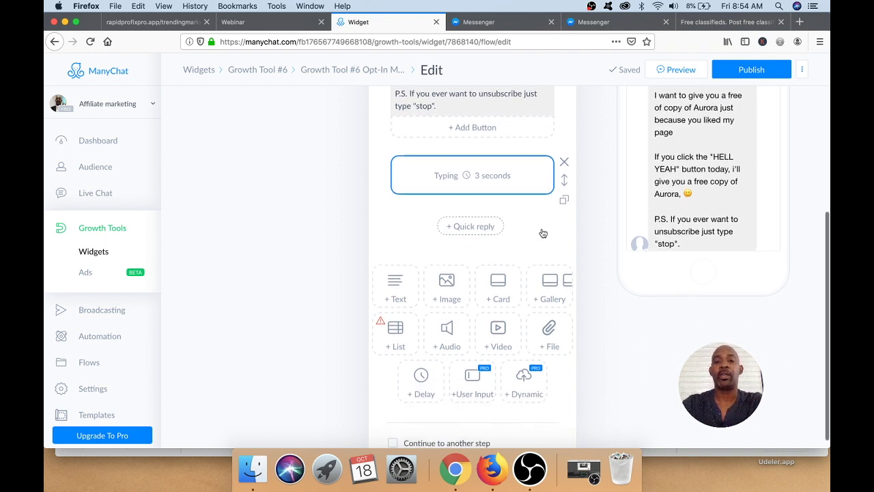
{"action": "left_click", "coordinate": [402, 299]}
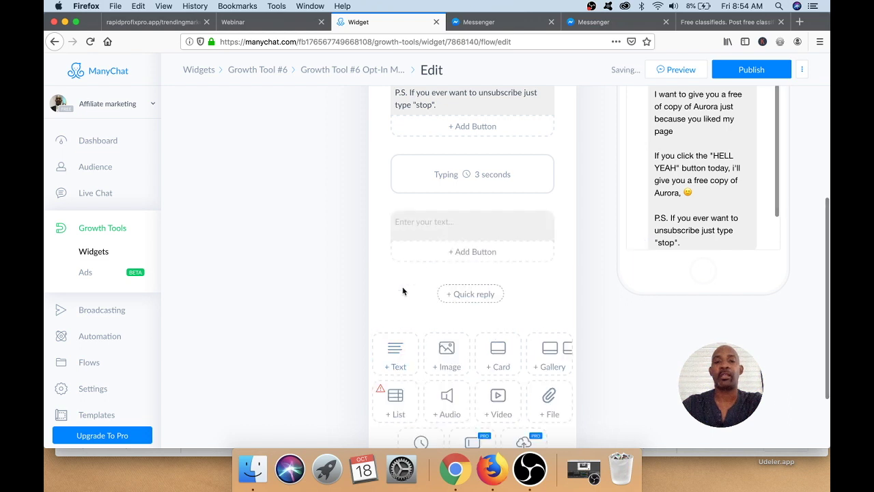
{"action": "left_click", "coordinate": [424, 224]}
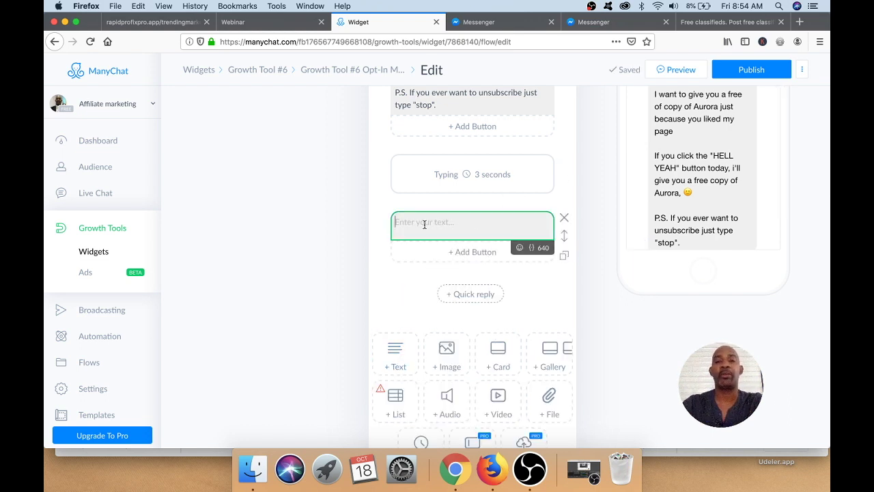
{"action": "type", "text": "Welcome First Name! 👋 Thank you for subscribing.  Did you get a chance to see this?  I want to give you a free of copy of Aurora just because you liked my page  If you click the \"HELL YEAH\" button today, i'll give you a free copy of Aurora, 😀  P.S. If you ever want to unsubscribe just type \"stop\"."}
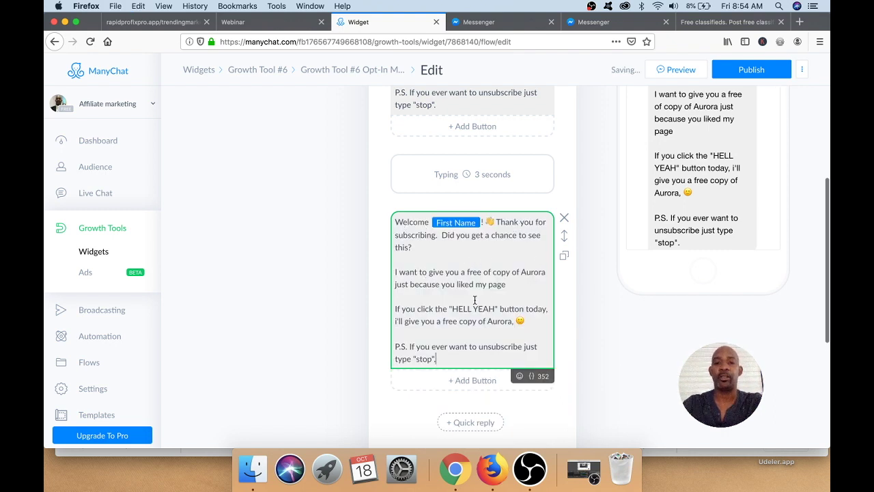
{"action": "scroll", "coordinate": [478, 292], "scroll_direction": "down", "scroll_amount": 3}
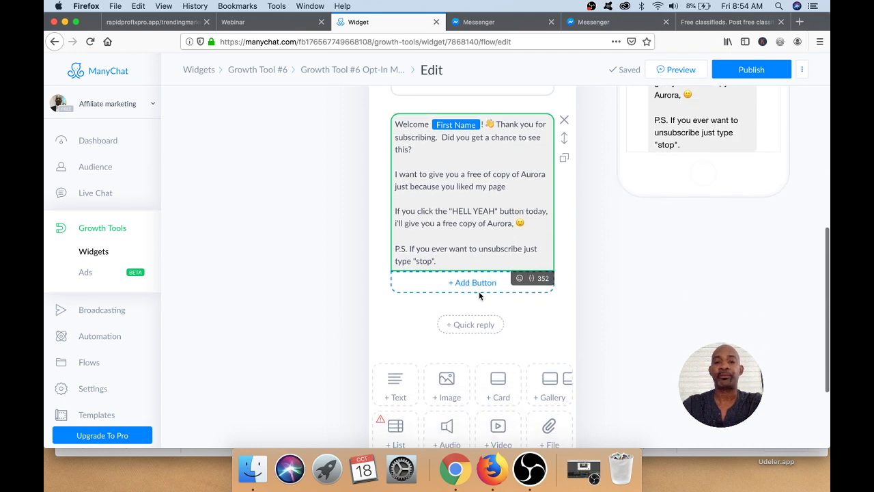
{"action": "scroll", "coordinate": [479, 294], "scroll_direction": "up", "scroll_amount": 3}
{"action": "scroll", "coordinate": [478, 292], "scroll_direction": "down", "scroll_amount": 1}
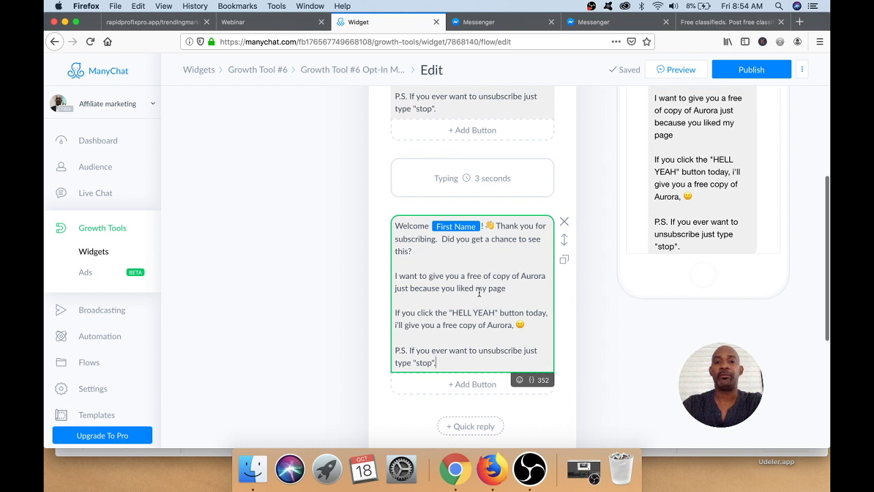
{"action": "left_click", "coordinate": [563, 221]}
{"action": "left_click", "coordinate": [525, 131]}
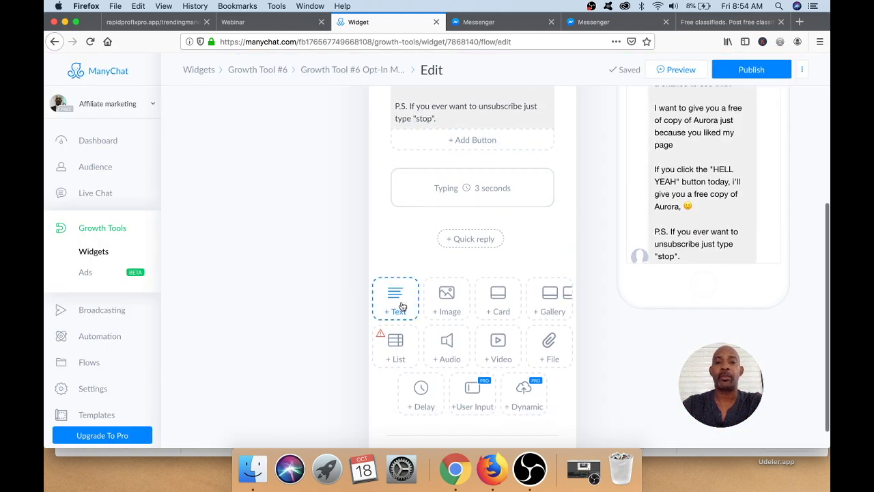
Add an empty text block below the 3-second typing delay in the opt-in message.
{"action": "mouse_move", "coordinate": [403, 306]}
{"action": "left_mouse_down"}
{"action": "mouse_move", "coordinate": [450, 232]}
{"action": "mouse_move", "coordinate": [402, 309]}
{"action": "left_mouse_up"}
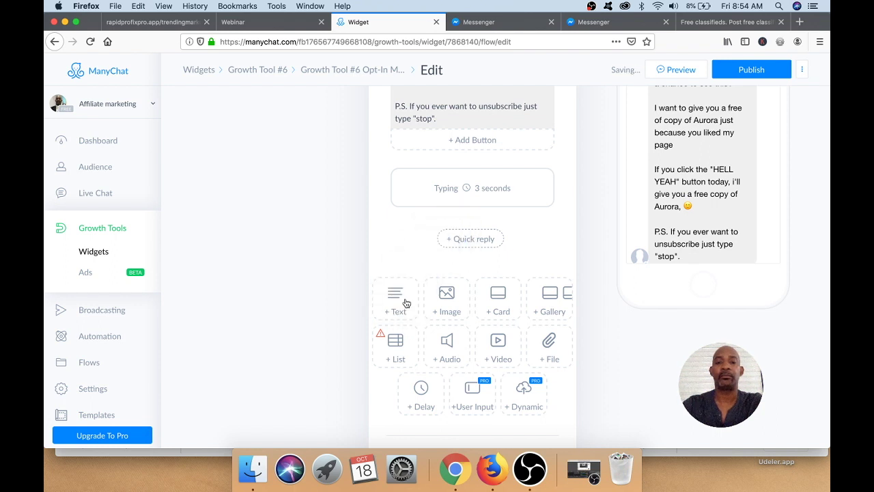
{"action": "left_click", "coordinate": [405, 302]}
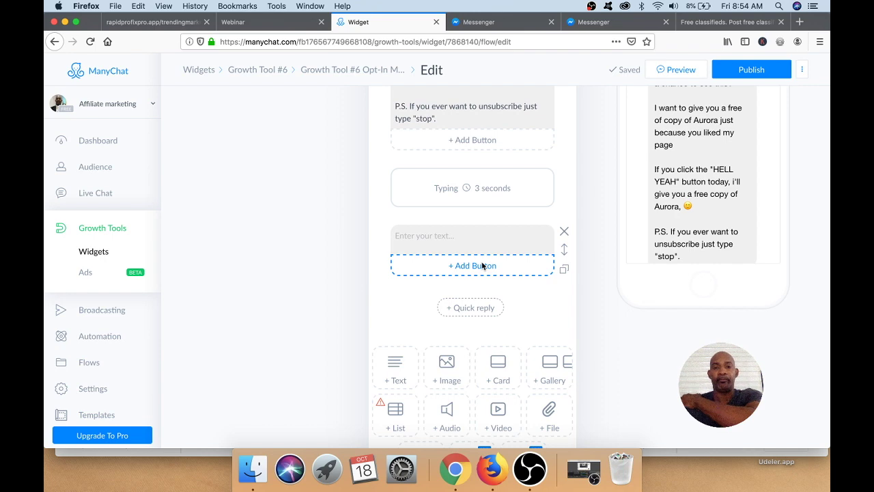
{"action": "left_click", "coordinate": [451, 237]}
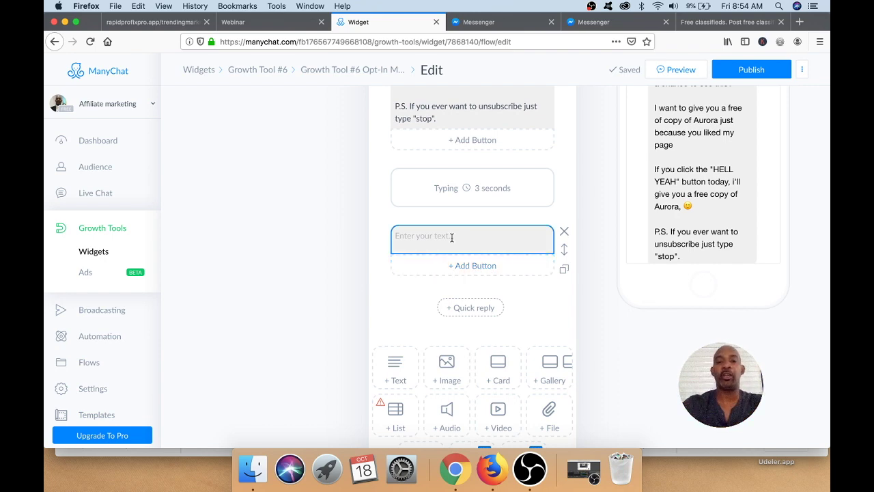
{"action": "scroll", "coordinate": [454, 234], "scroll_direction": "up", "scroll_amount": 3}
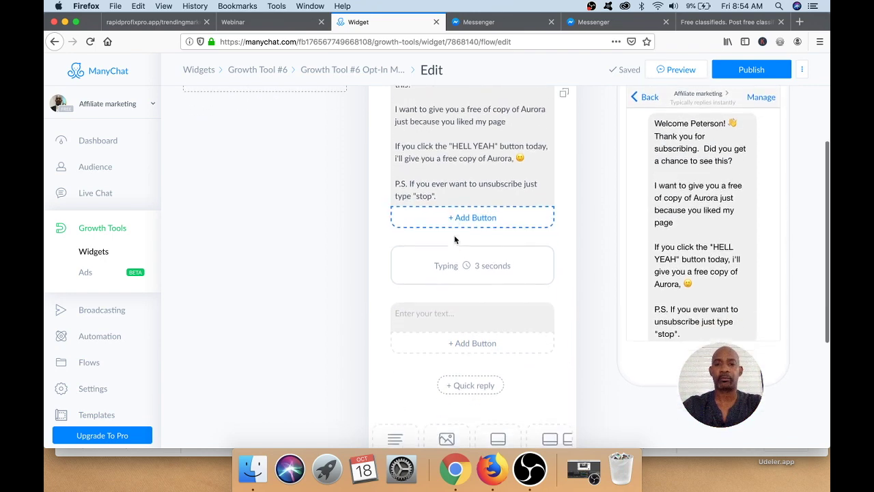
{"action": "scroll", "coordinate": [453, 238], "scroll_direction": "down", "scroll_amount": 3}
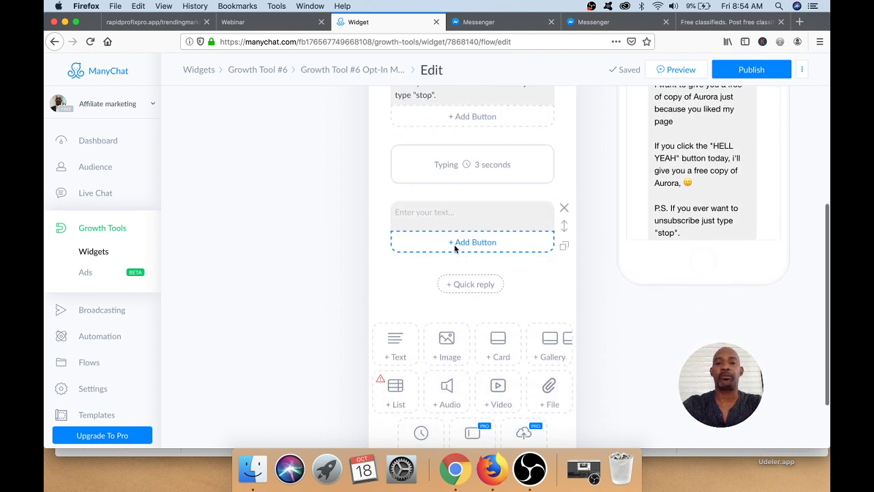
Add a "HELL YEAH!" button to the empty text block that sends a new message, and open that message.
{"action": "left_click", "coordinate": [451, 244]}
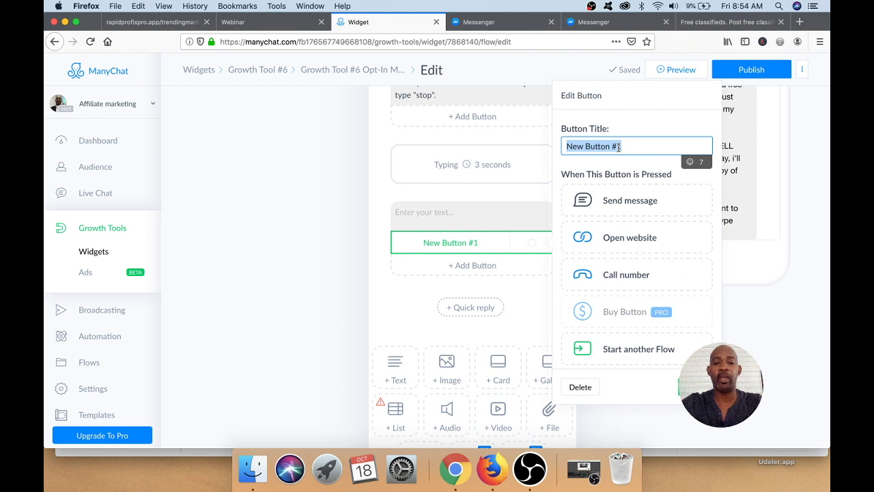
{"action": "type", "text": "HE"}
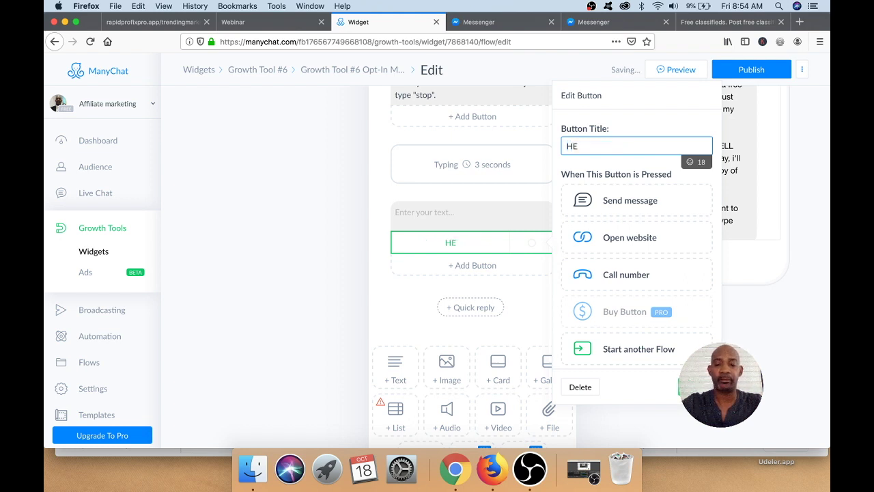
{"action": "type", "text": "LL"}
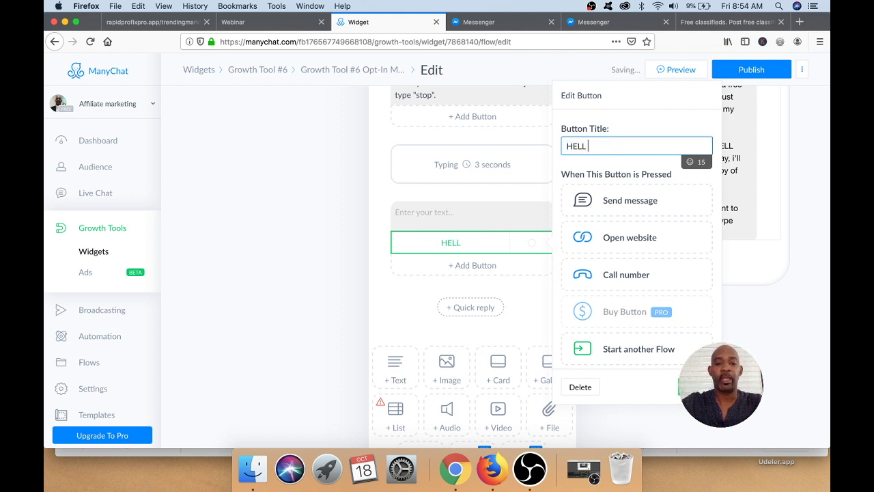
{"action": "type", "text": " YEAH"}
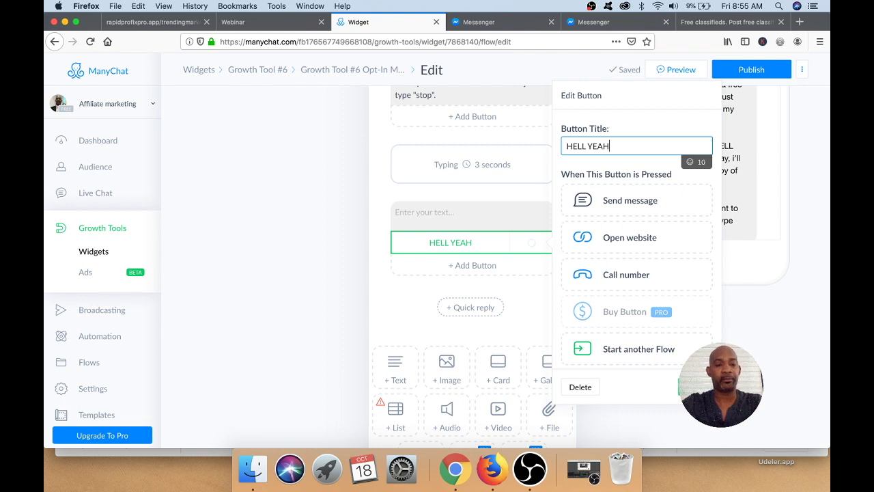
{"action": "type", "text": "!"}
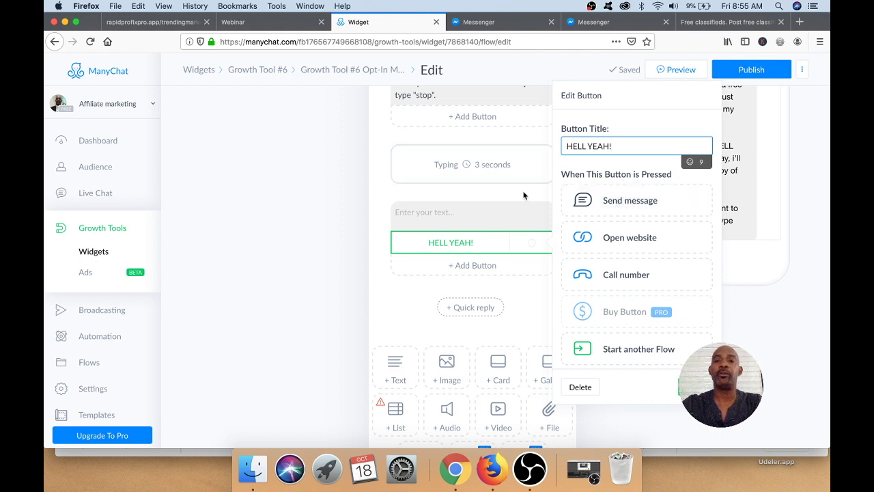
{"action": "left_click", "coordinate": [630, 212]}
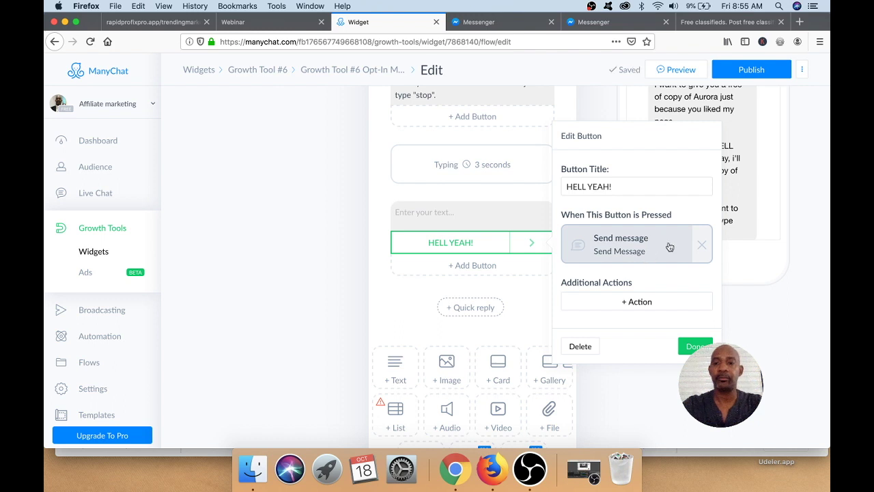
{"action": "left_click", "coordinate": [668, 246]}
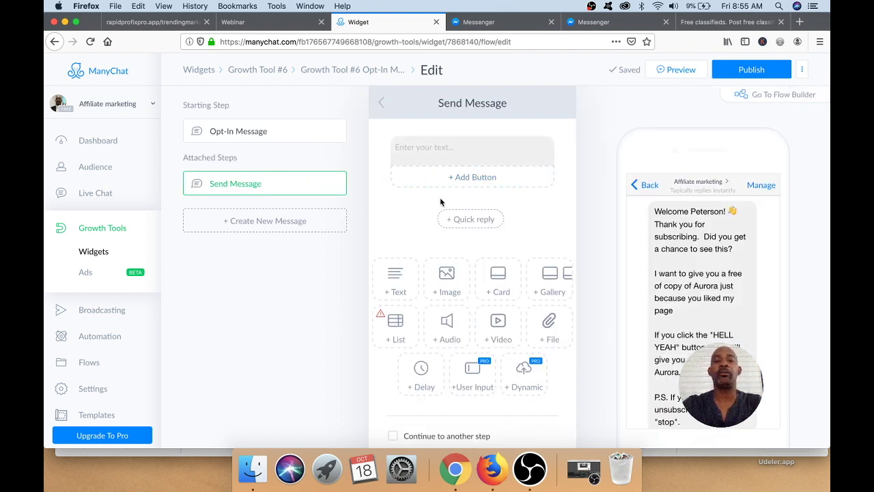
Copy the question "Would you like a free copy of Aurora Software?" from the opt-in message of Growth Tool #5.
{"action": "left_click", "coordinate": [104, 229]}
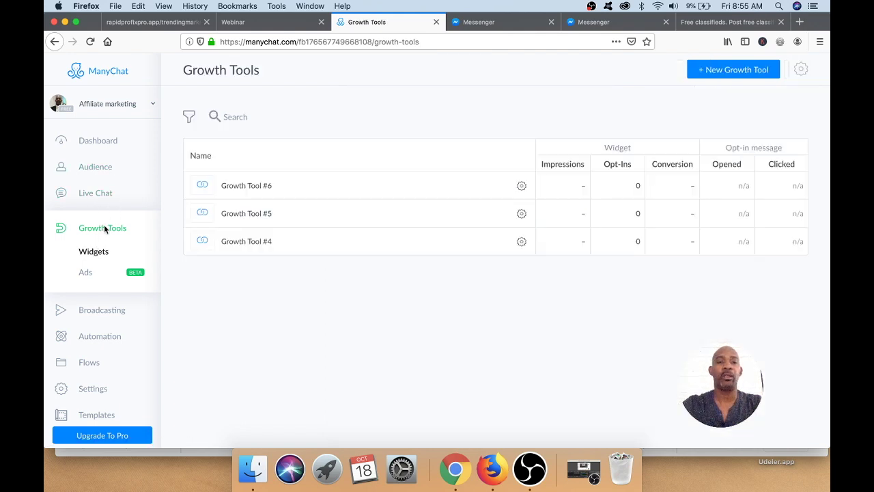
{"action": "left_click", "coordinate": [262, 213]}
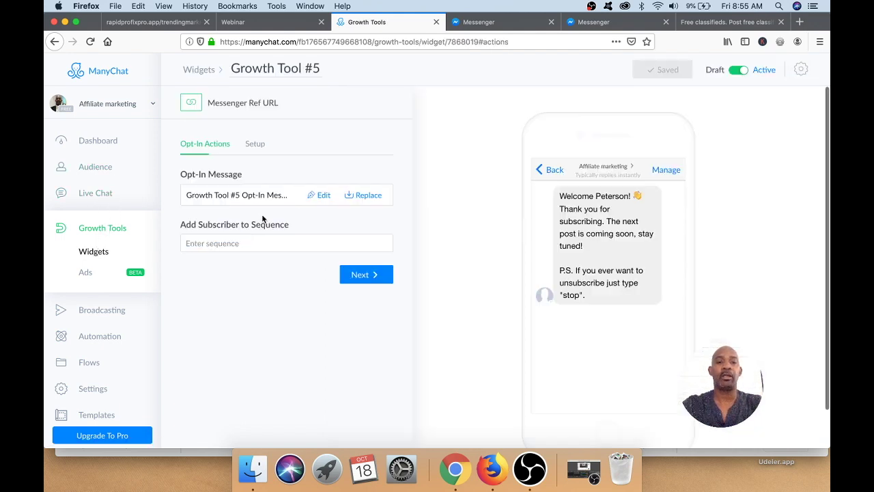
{"action": "left_click", "coordinate": [323, 195]}
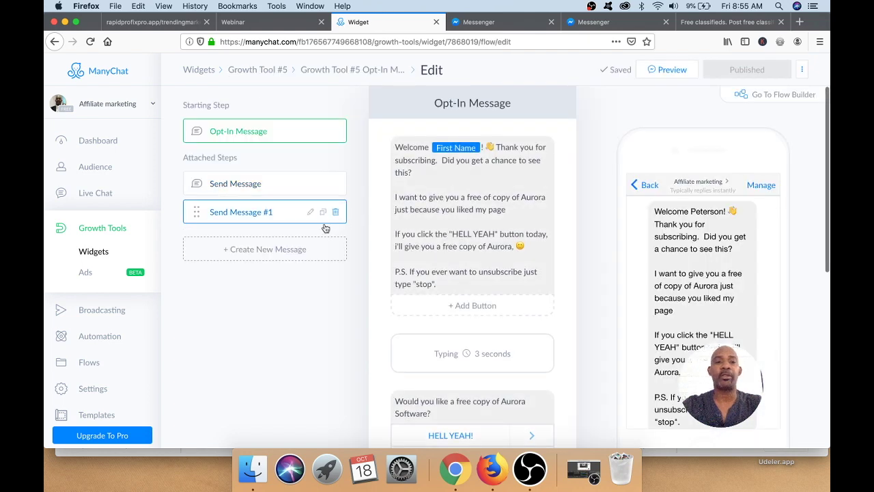
{"action": "scroll", "coordinate": [439, 233], "scroll_direction": "down", "scroll_amount": 3}
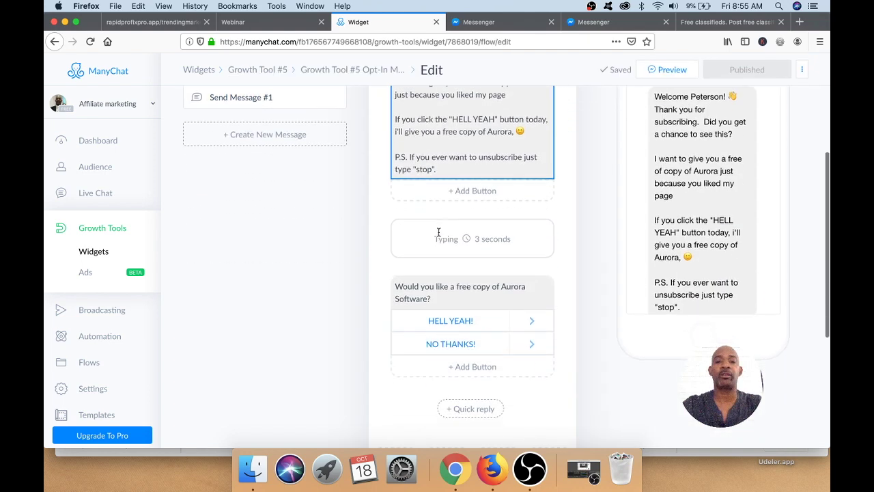
{"action": "left_click_drag", "start_coordinate": [439, 335], "coordinate": [387, 311]}
{"action": "key", "text": "super+c"}
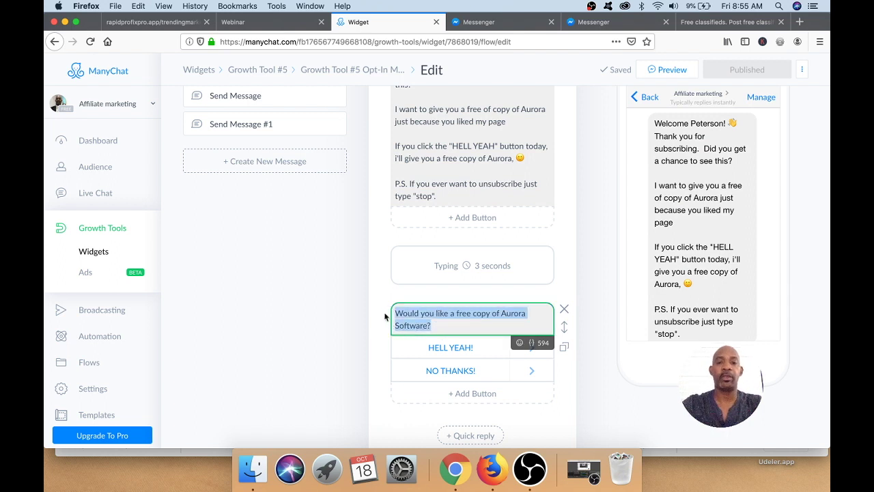
{"action": "scroll", "coordinate": [289, 171], "scroll_direction": "up", "scroll_amount": 3}
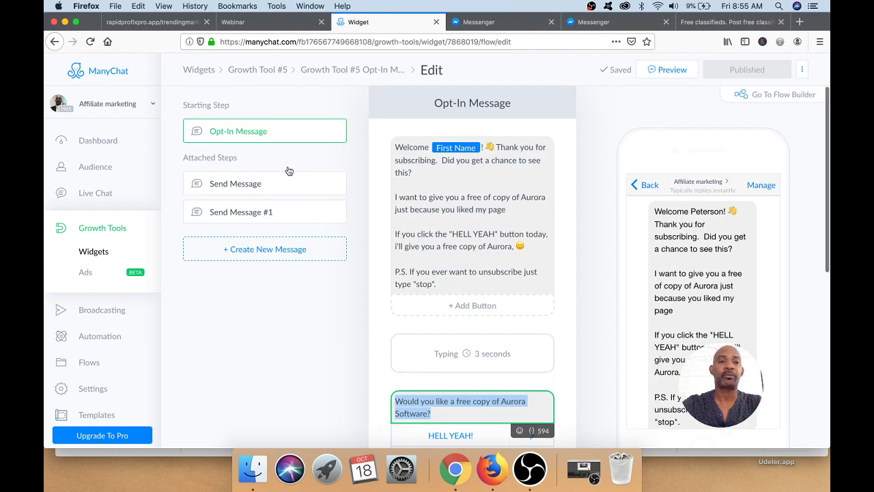
Paste the copied Aurora question into the empty text block above the HELL YEAH! button in Growth Tool #6's opt-in message.
{"action": "left_click", "coordinate": [106, 229]}
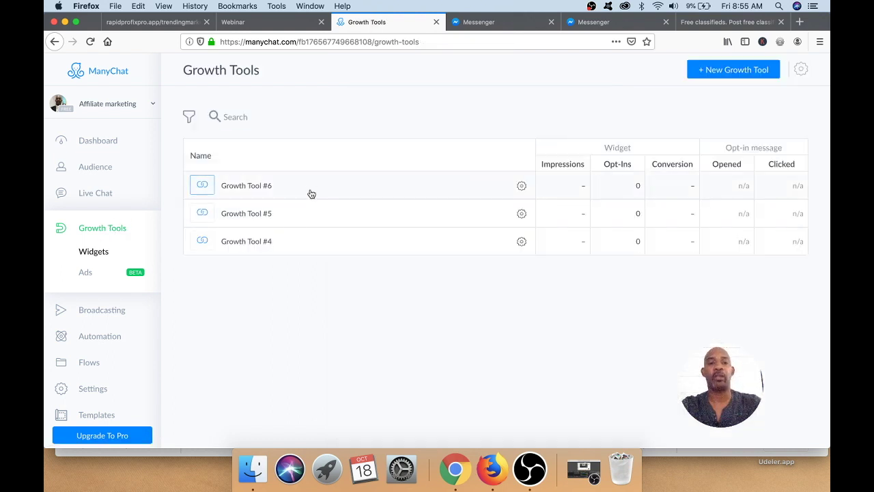
{"action": "left_click", "coordinate": [256, 188]}
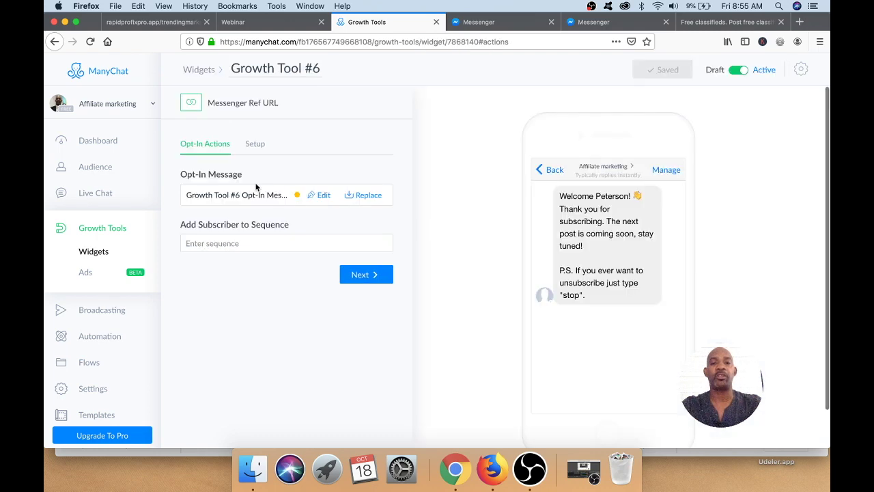
{"action": "left_click", "coordinate": [324, 196]}
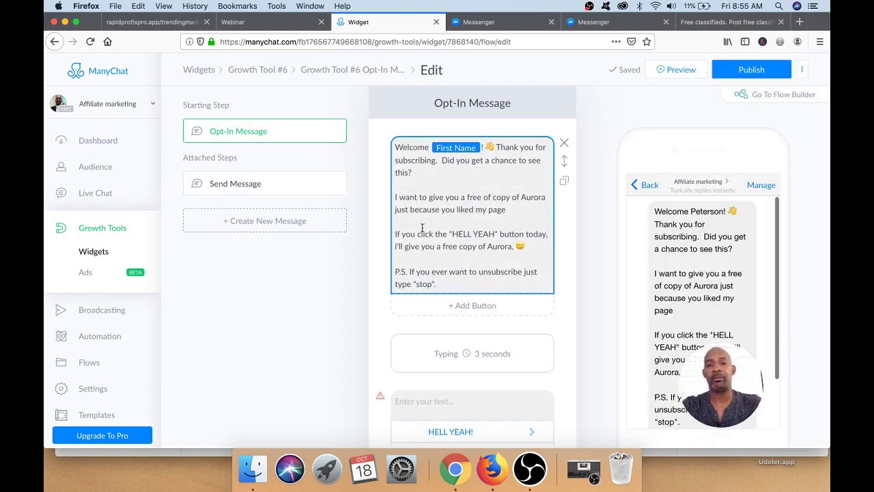
{"action": "scroll", "coordinate": [423, 232], "scroll_direction": "down", "scroll_amount": 3}
{"action": "scroll", "coordinate": [424, 233], "scroll_direction": "up", "scroll_amount": 2}
{"action": "scroll", "coordinate": [422, 232], "scroll_direction": "down", "scroll_amount": 2}
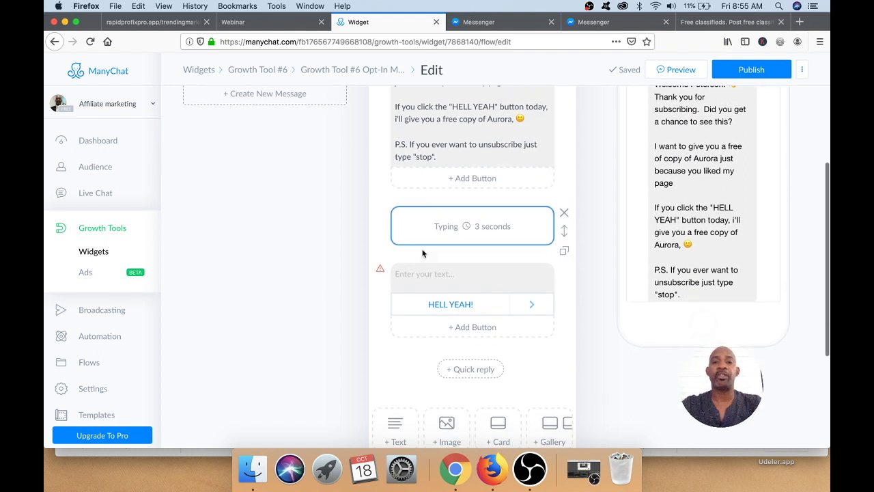
{"action": "left_click", "coordinate": [418, 279]}
{"action": "key", "text": "super+v"}
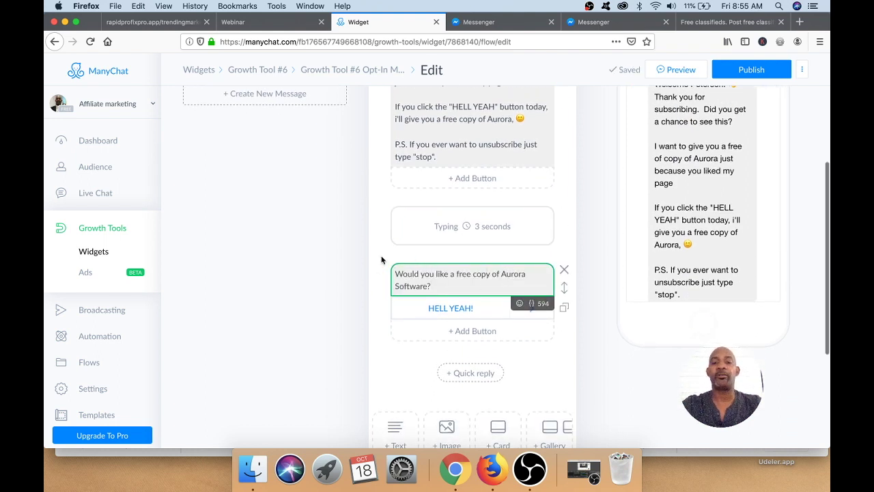
Open the message linked to the HELL YEAH! button and enter "ACCESS BELOW" as its text.
{"action": "scroll", "coordinate": [413, 236], "scroll_direction": "down", "scroll_amount": 2}
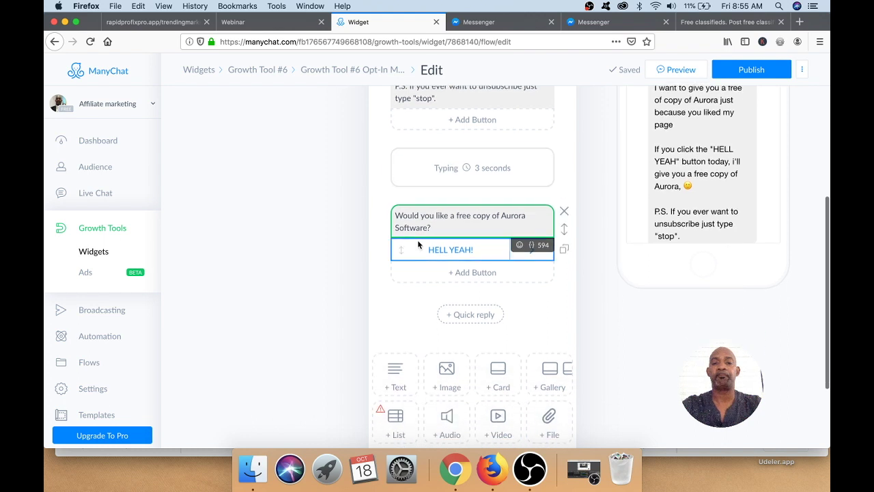
{"action": "left_click", "coordinate": [474, 252]}
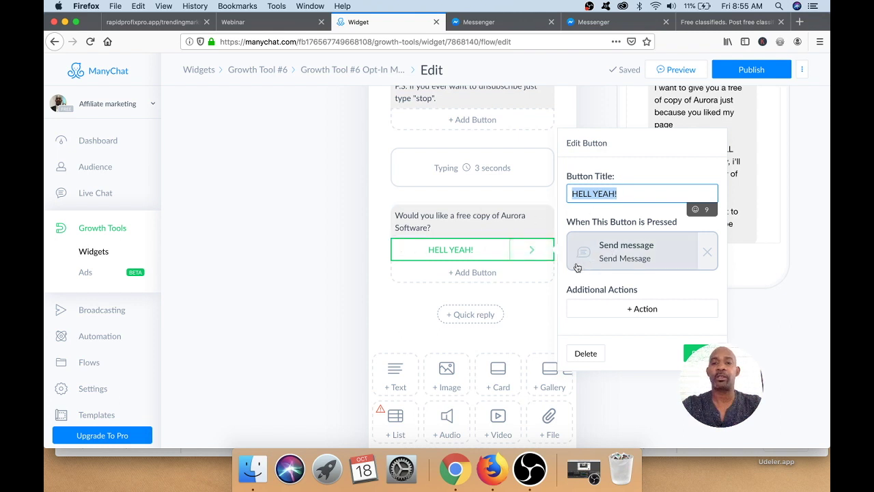
{"action": "left_click", "coordinate": [628, 253]}
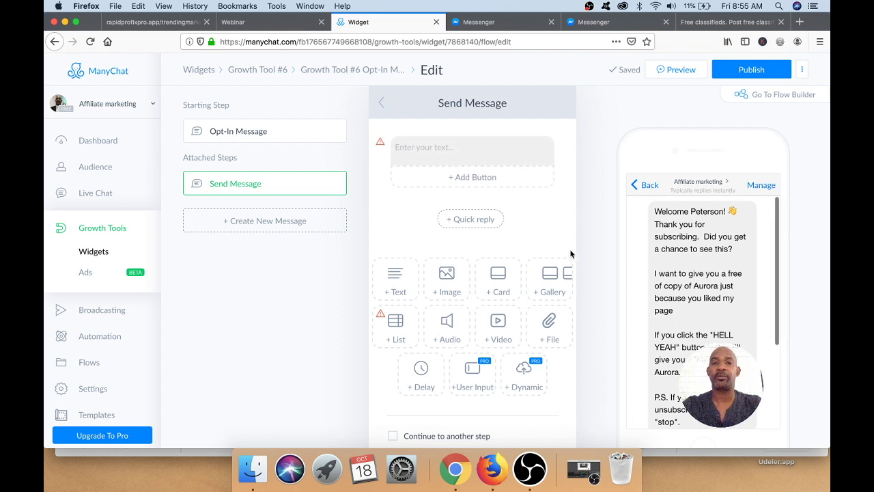
{"action": "left_click", "coordinate": [467, 148]}
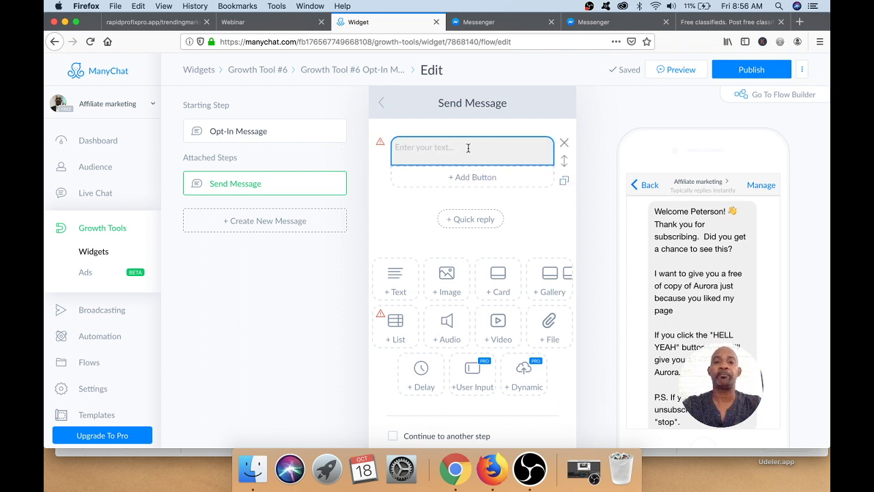
{"action": "left_click", "coordinate": [424, 148]}
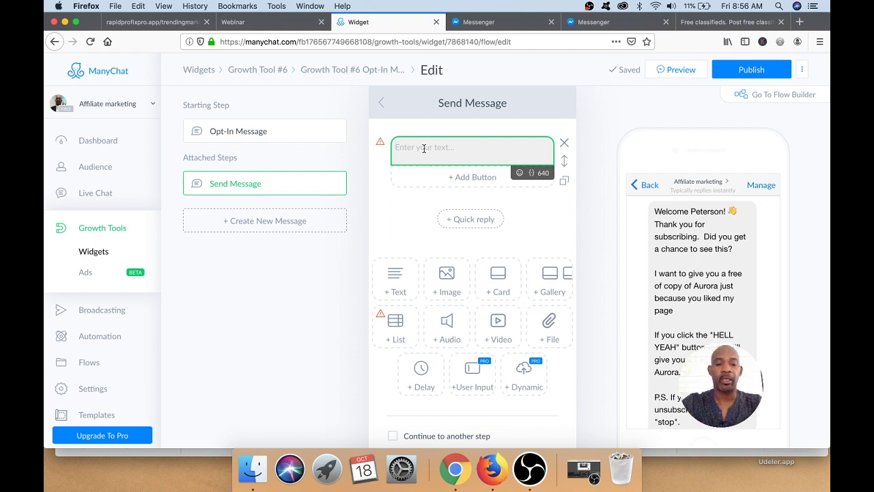
{"action": "type", "text": "ACCESS"}
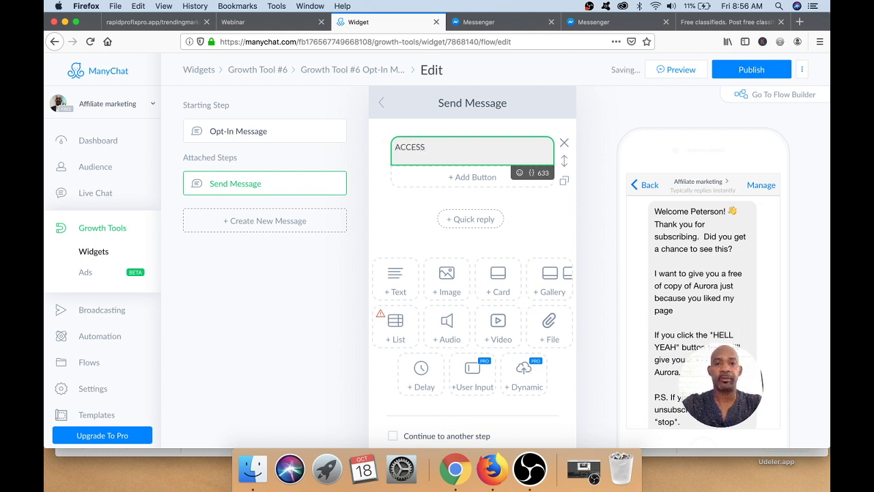
{"action": "type", "text": " BELOW"}
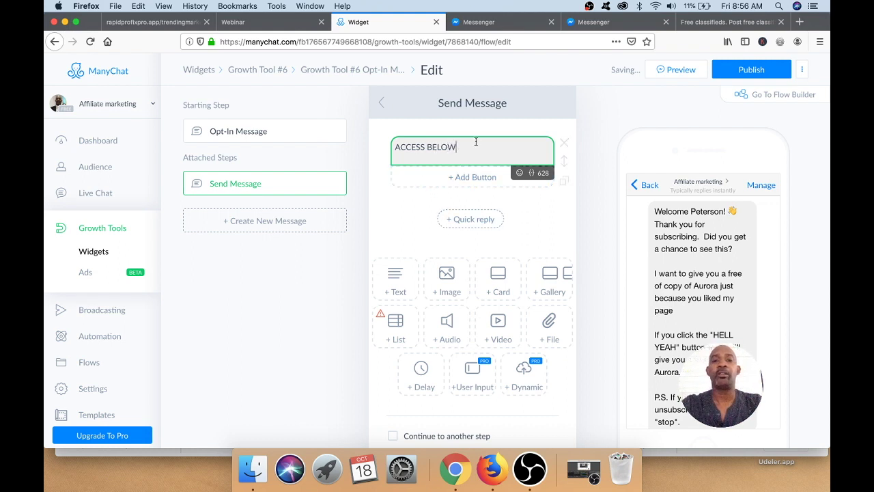
Add a button titled "CKIC HERE TO ACCESS" below the "ACCESS BELOW" text and set it to open a website.
{"action": "left_click", "coordinate": [455, 179]}
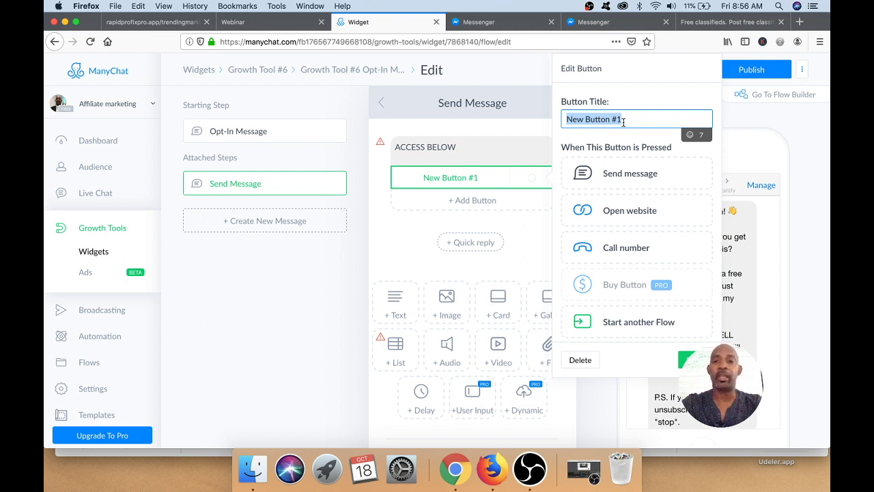
{"action": "type", "text": "CKI"}
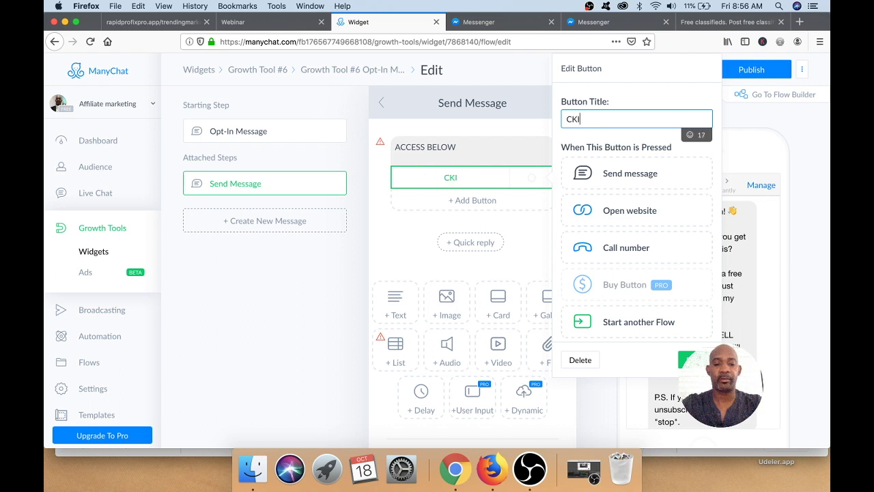
{"action": "type", "text": "C HERE T"}
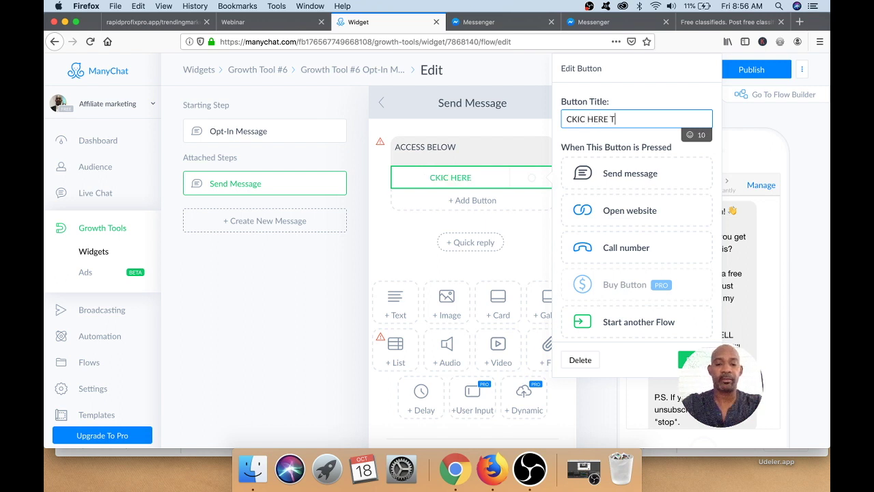
{"action": "type", "text": "O AC"}
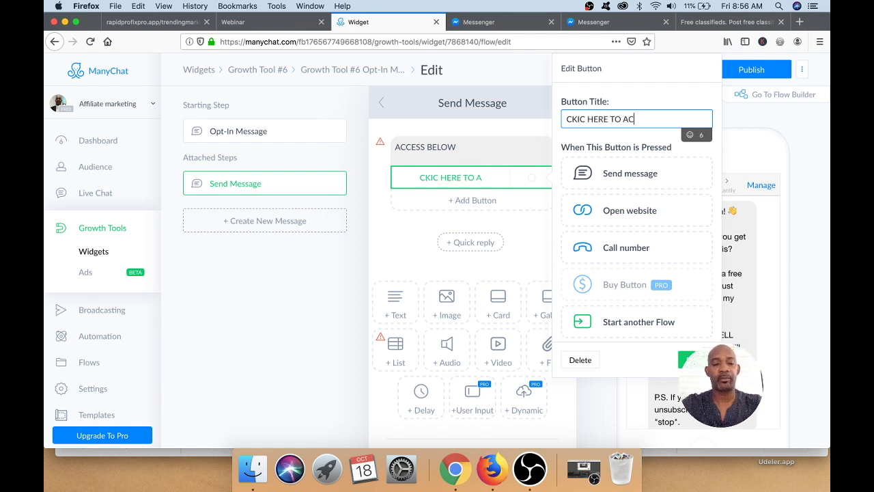
{"action": "type", "text": "CESS"}
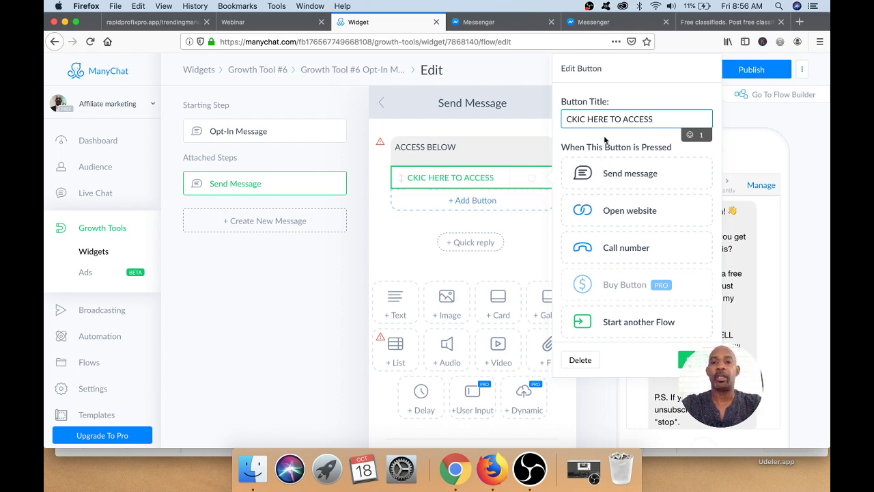
{"action": "left_click", "coordinate": [616, 213]}
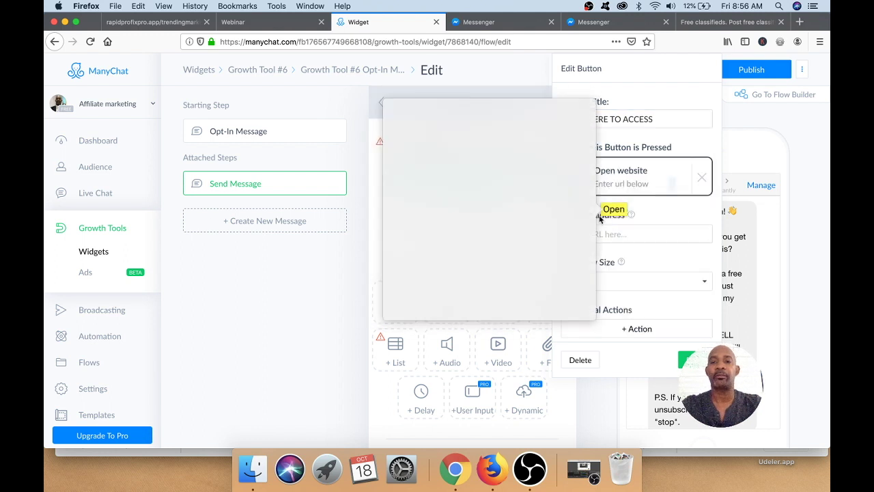
{"action": "left_click", "coordinate": [690, 225]}
{"action": "left_click", "coordinate": [589, 233]}
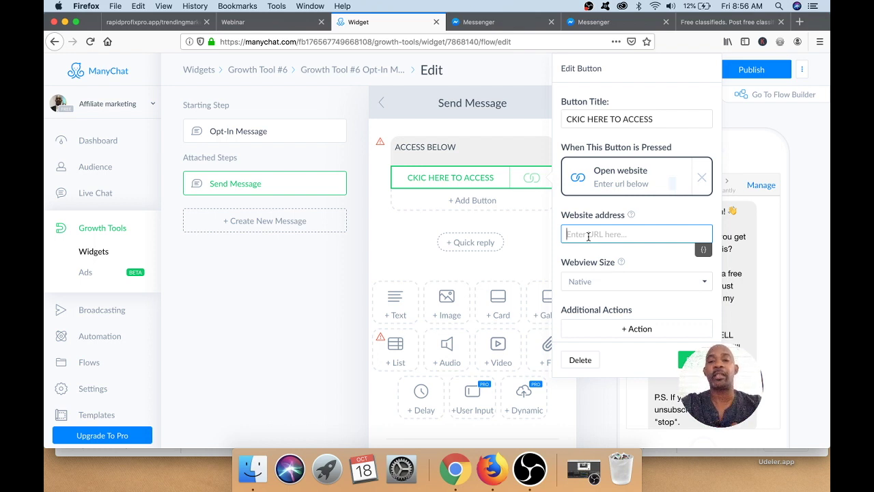
Copy the website address of the "ACCESS HERE" button in the Send Message step of Growth Tool #5.
{"action": "left_click", "coordinate": [98, 229]}
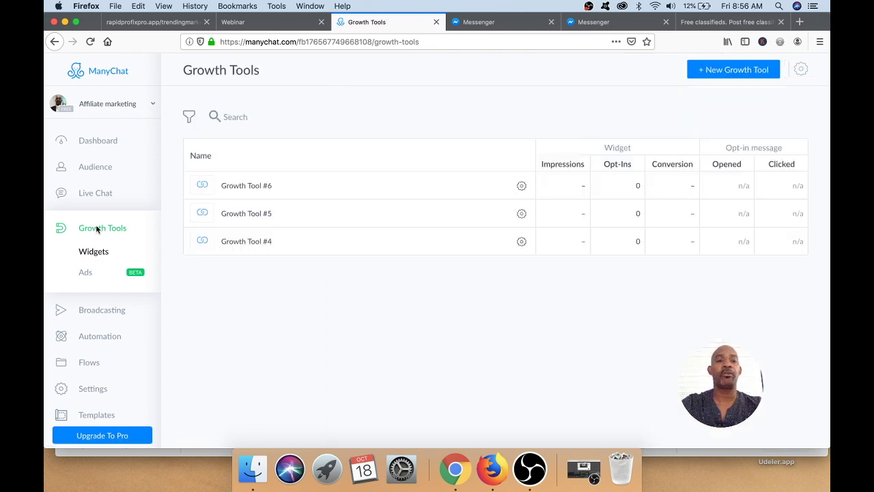
{"action": "left_click", "coordinate": [260, 215]}
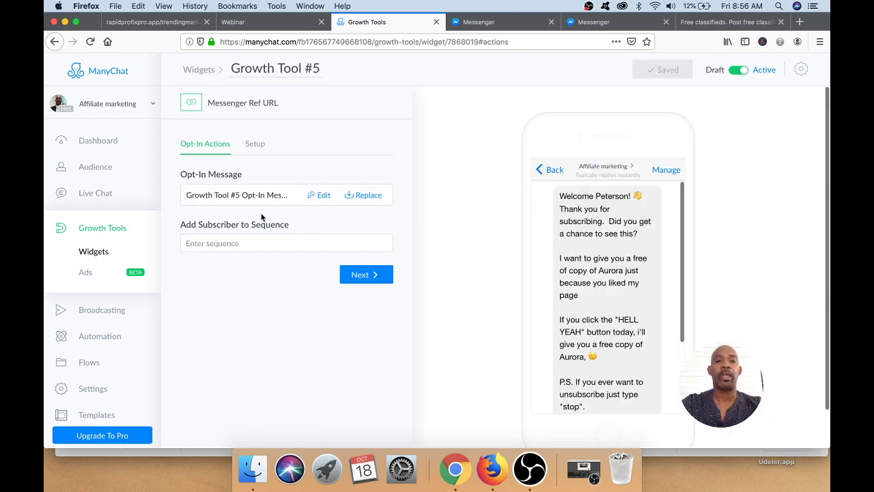
{"action": "left_click", "coordinate": [324, 195]}
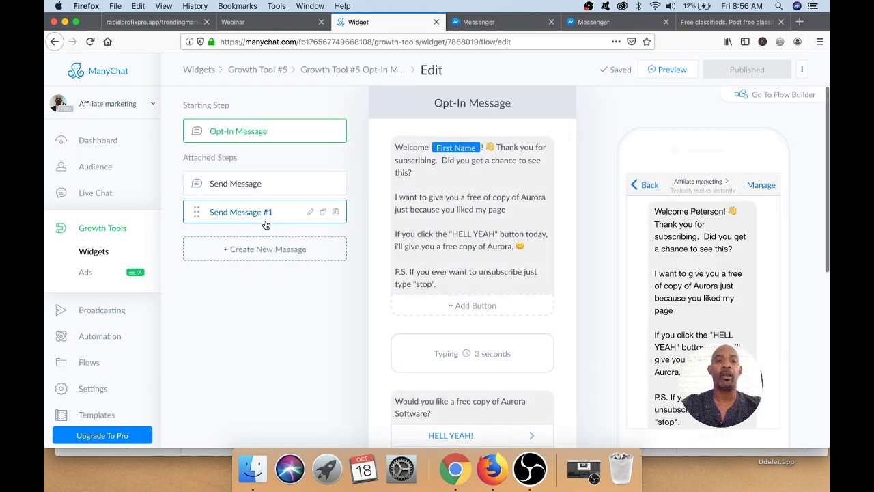
{"action": "left_click", "coordinate": [256, 215]}
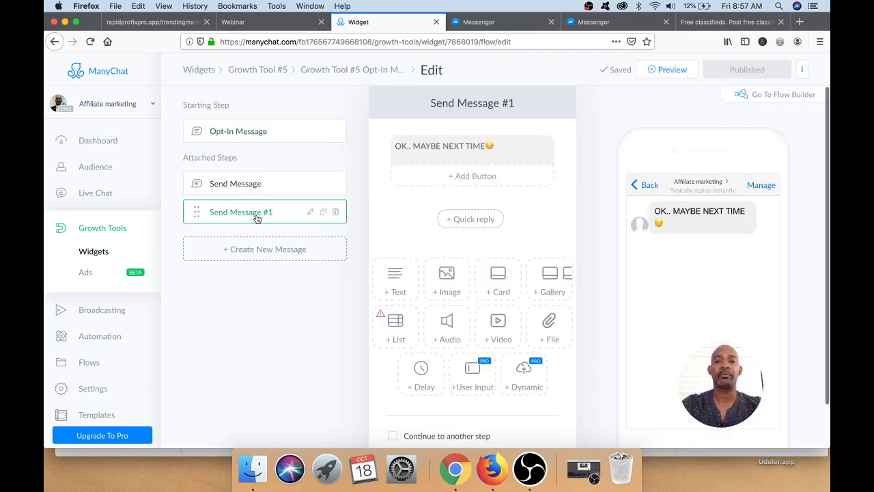
{"action": "left_click", "coordinate": [252, 185]}
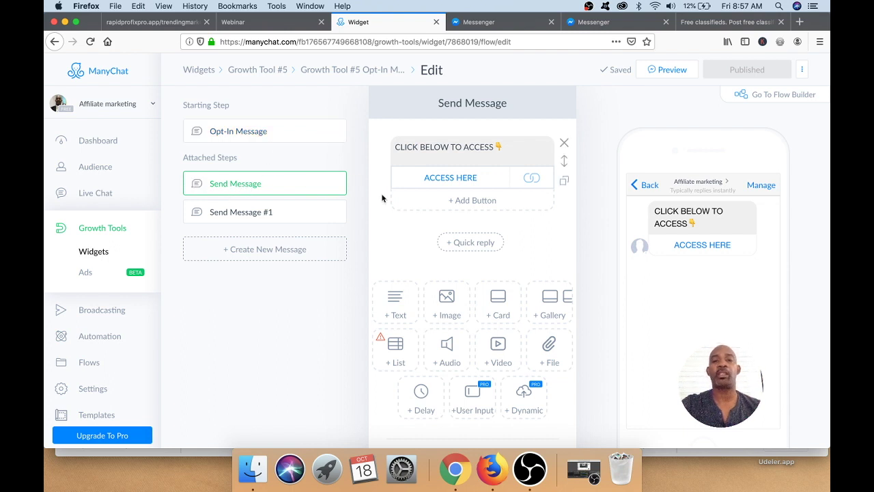
{"action": "left_click", "coordinate": [444, 179]}
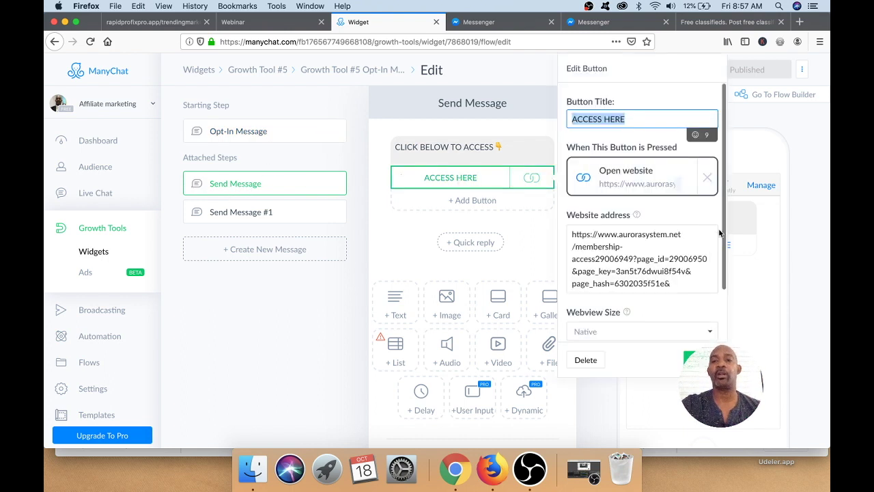
{"action": "left_click", "coordinate": [572, 234]}
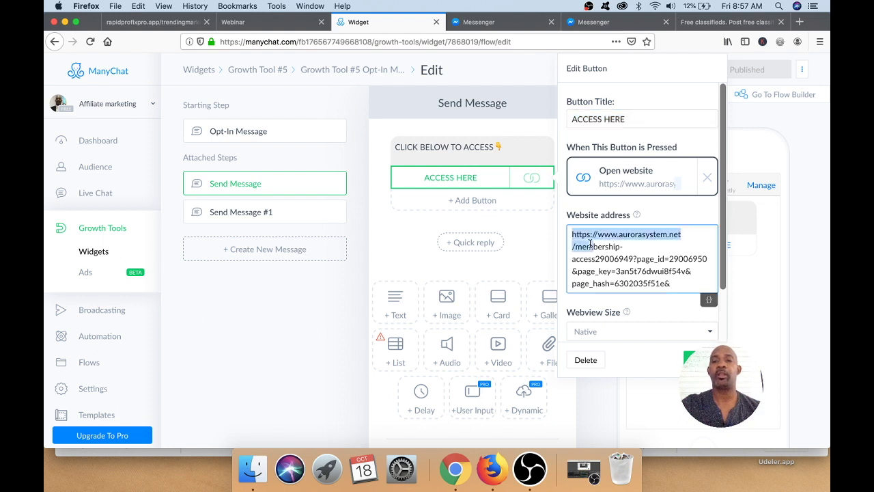
{"action": "key", "text": "super+a"}
{"action": "key", "text": "super+c"}
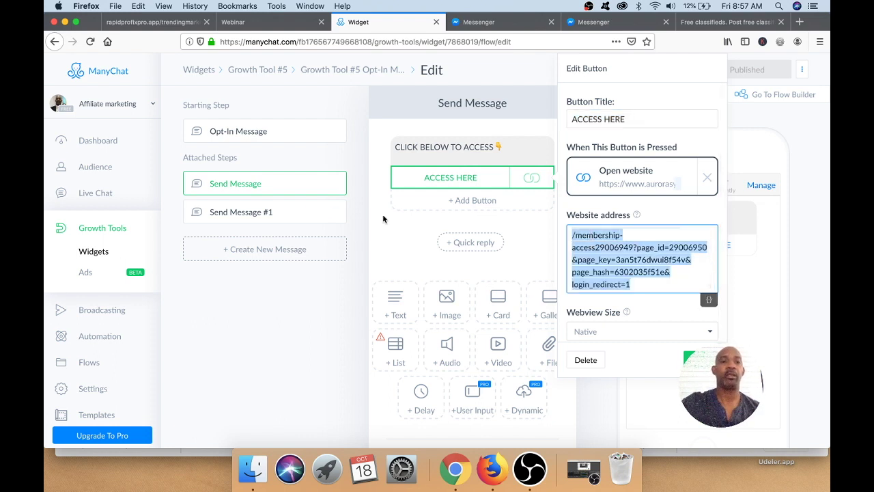
Reopen the website button in Growth Tool #6's Send Message step and correct its title to "CLICK HERE TO ACCESS".
{"action": "left_click", "coordinate": [111, 230]}
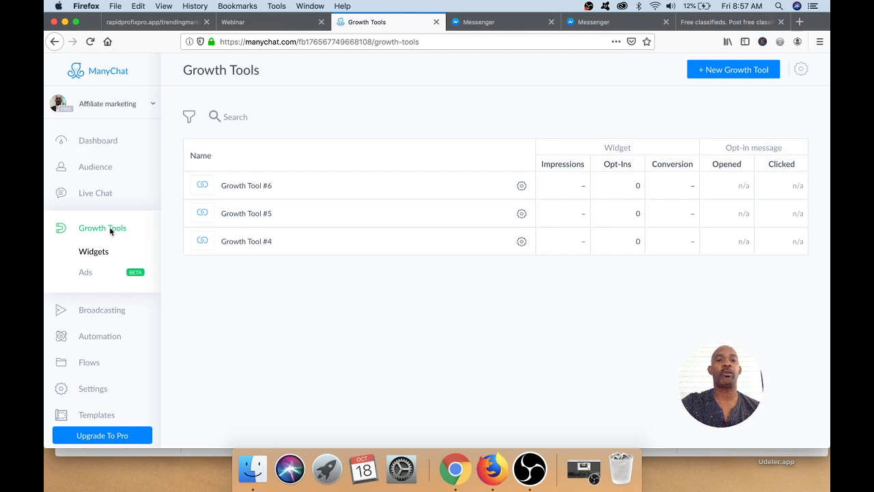
{"action": "left_click", "coordinate": [265, 186]}
{"action": "left_click", "coordinate": [324, 196]}
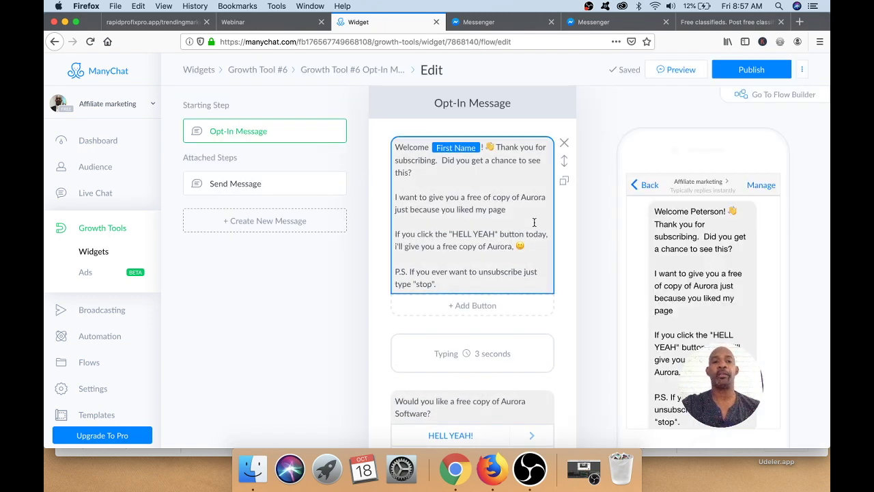
{"action": "scroll", "coordinate": [471, 225], "scroll_direction": "down", "scroll_amount": 5}
{"action": "left_click", "coordinate": [537, 179]}
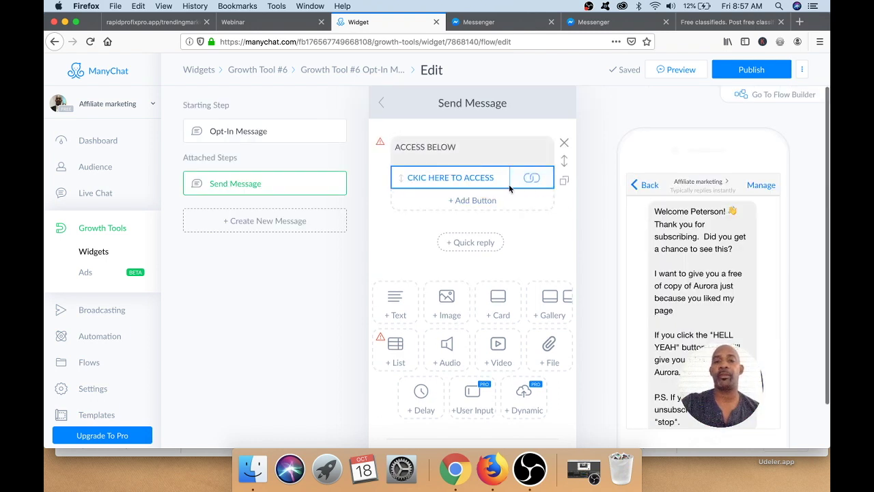
{"action": "left_click", "coordinate": [531, 179]}
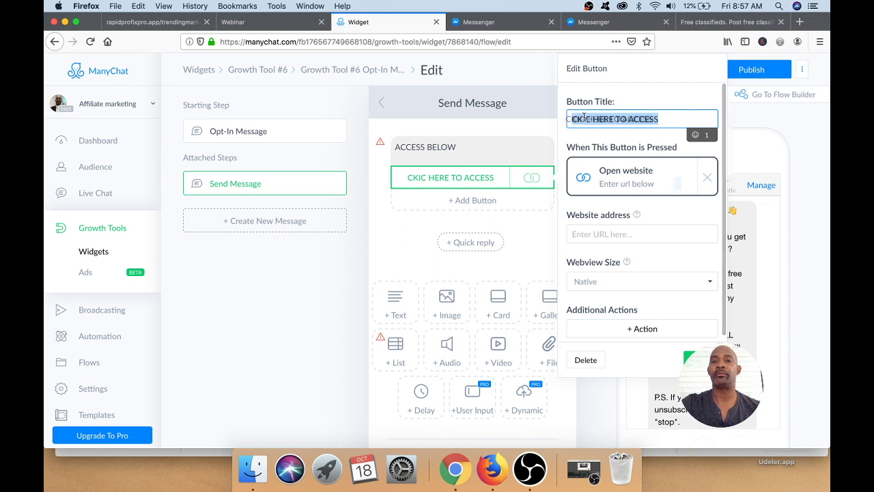
{"action": "left_click", "coordinate": [591, 120]}
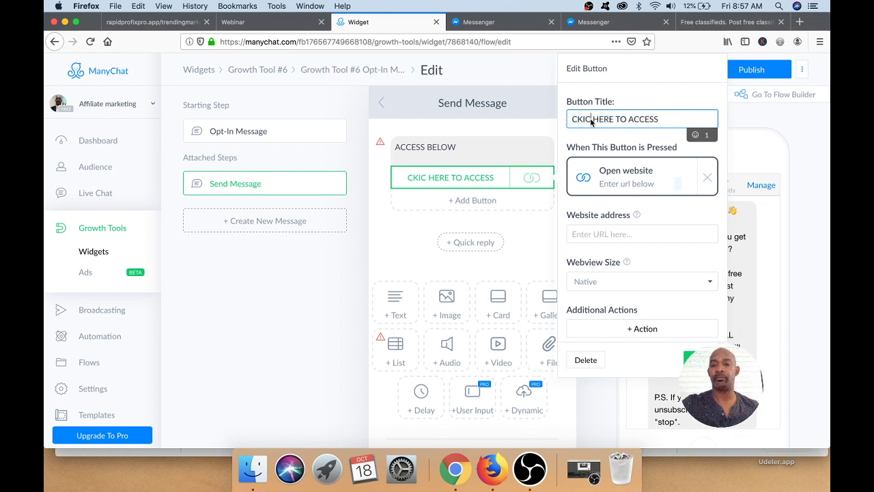
{"action": "key", "text": "BackSpace"}
{"action": "key", "text": "BackSpace"}
{"action": "key", "text": "BackSpace"}
{"action": "type", "text": "LI"}
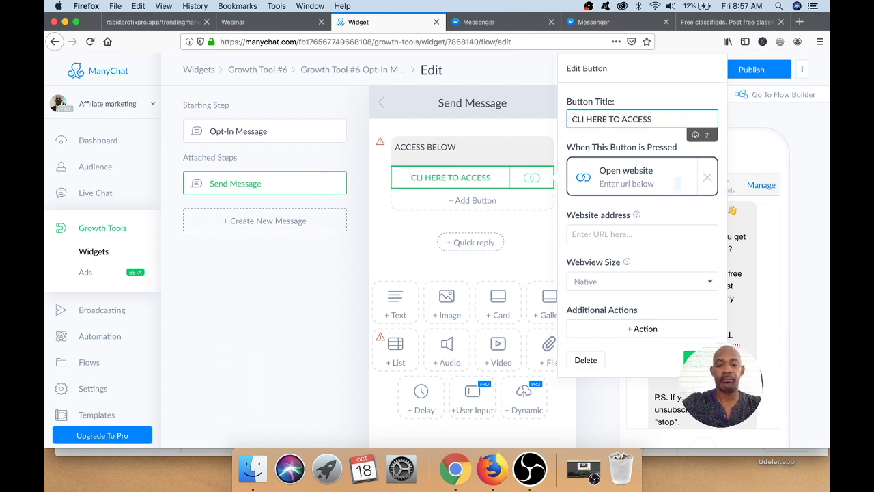
{"action": "type", "text": "CK"}
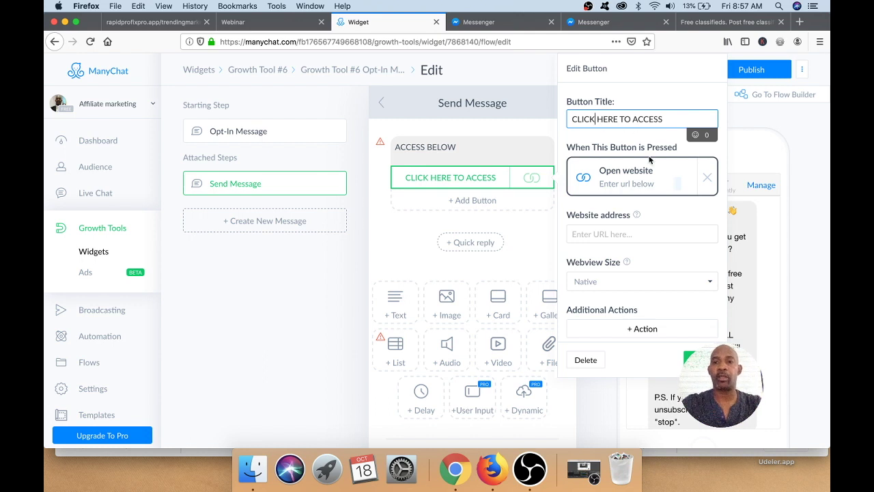
Paste the copied Aurora membership link as the website address of the CLICK HERE TO ACCESS button and close its settings.
{"action": "left_click", "coordinate": [592, 236]}
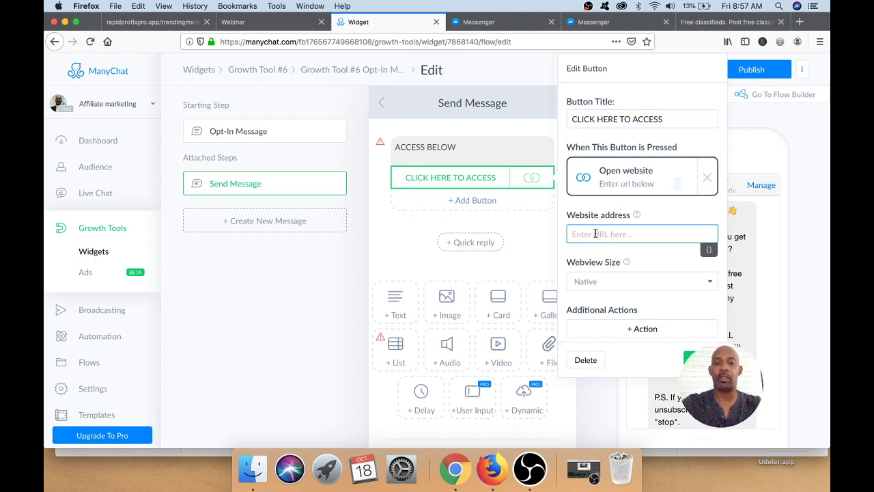
{"action": "key", "text": "super+v"}
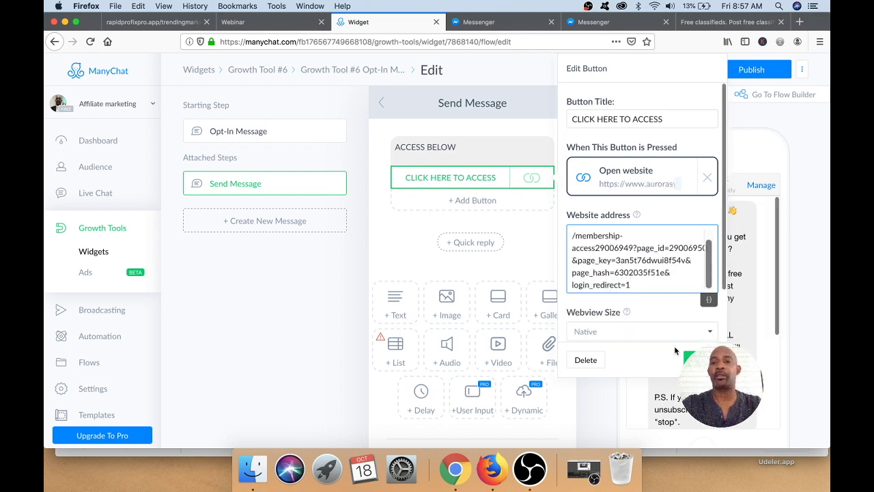
{"action": "key", "text": "Escape"}
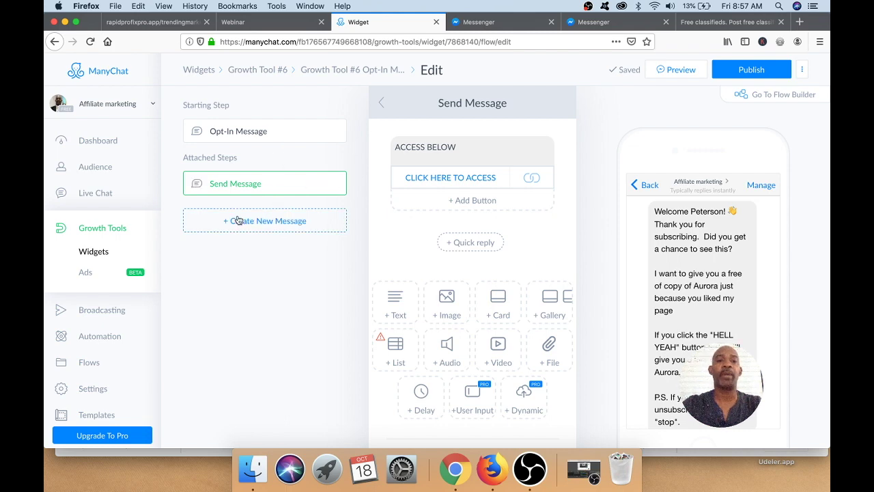
Add a "NO THANKS!" button under HELL YEAH! in Growth Tool #6's opt-in message that sends a new message.
{"action": "left_click", "coordinate": [101, 233]}
{"action": "left_click", "coordinate": [265, 190]}
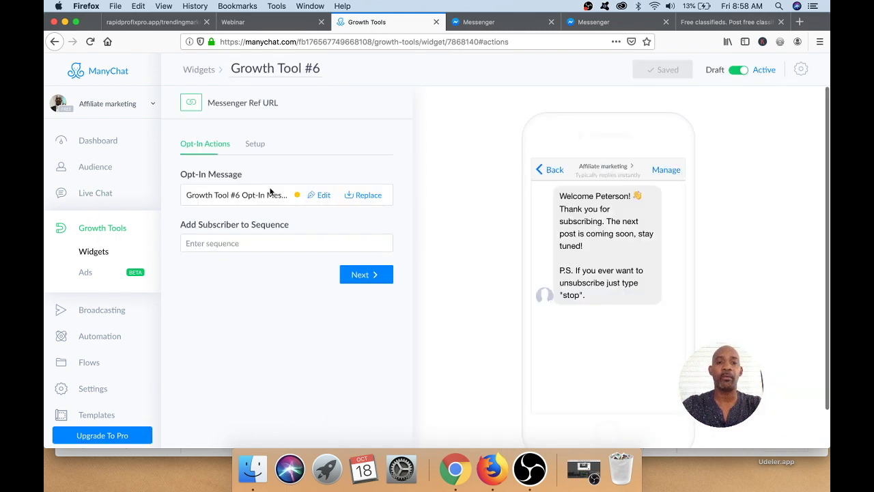
{"action": "left_click", "coordinate": [327, 198]}
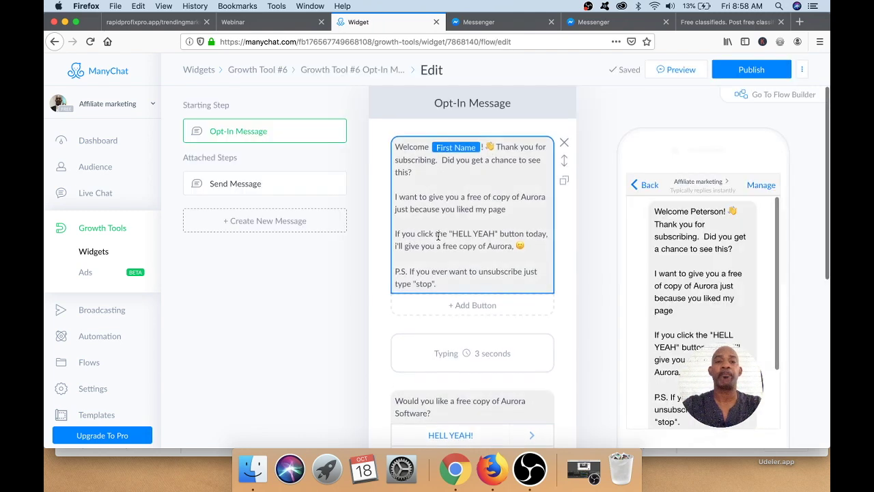
{"action": "scroll", "coordinate": [433, 236], "scroll_direction": "down", "scroll_amount": 10}
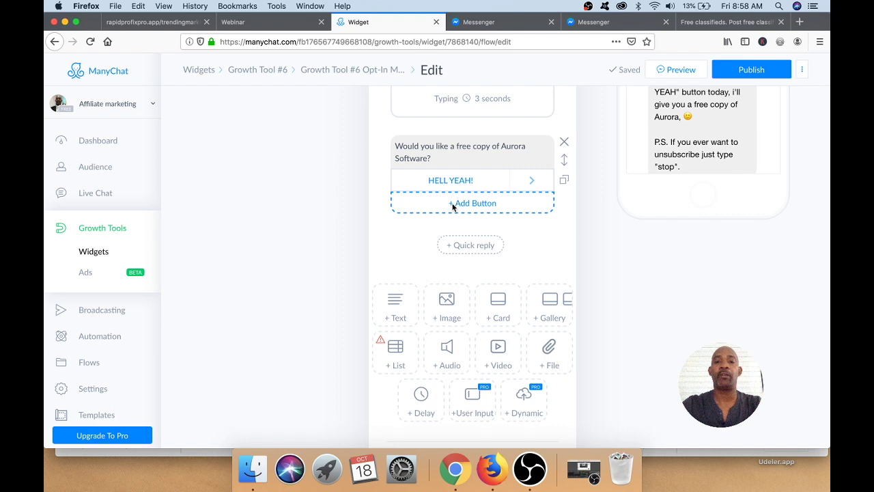
{"action": "left_click", "coordinate": [453, 207]}
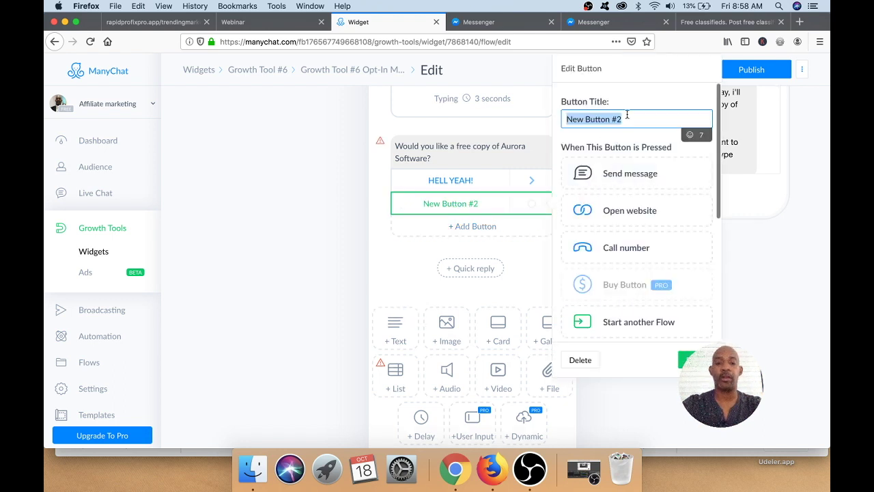
{"action": "type", "text": "NO T"}
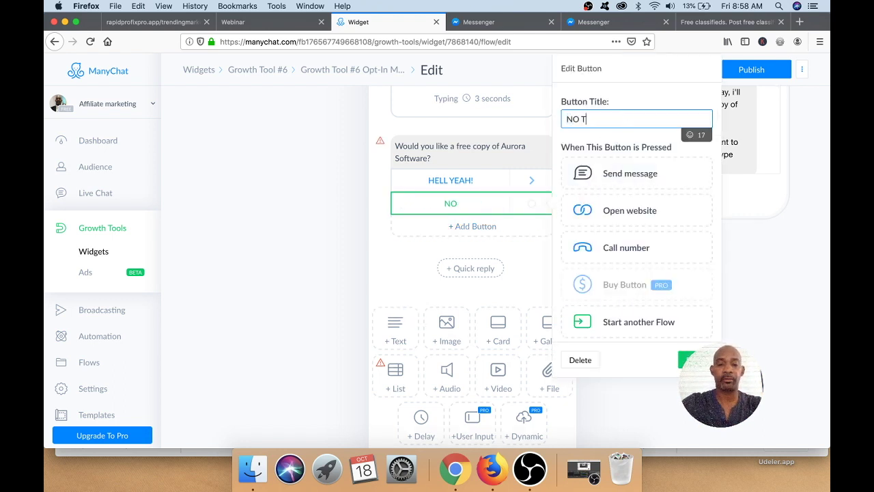
{"action": "type", "text": "HANKS"}
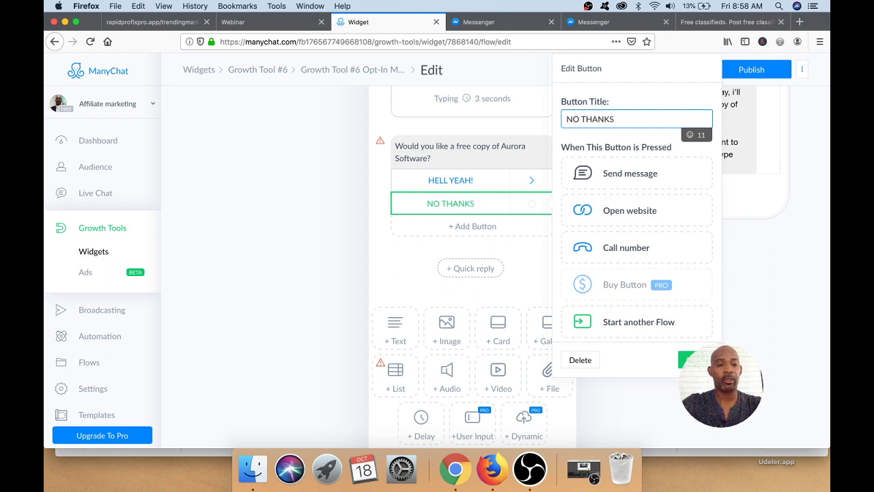
{"action": "type", "text": "!"}
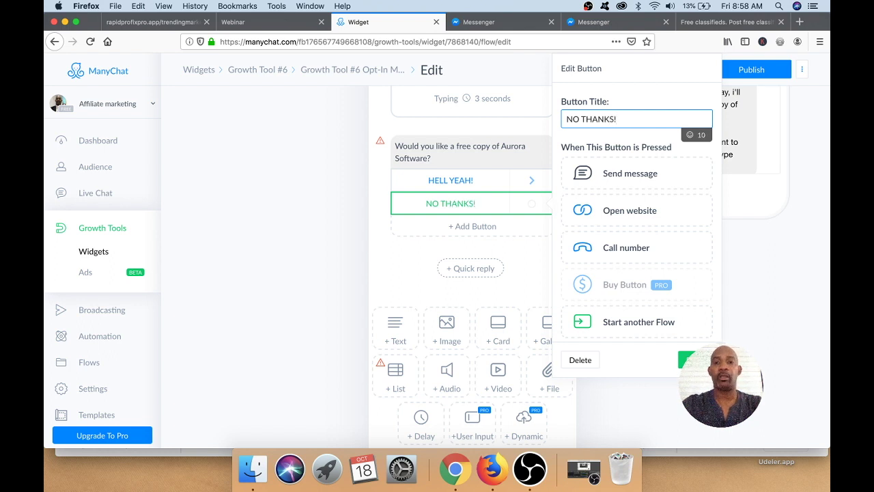
{"action": "left_click", "coordinate": [630, 172]}
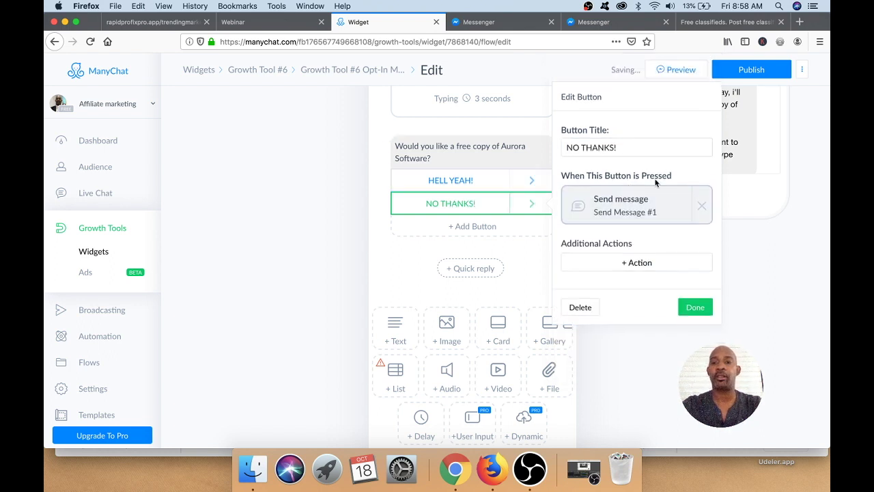
Write "OK... MAYBE NEXT TIME." followed by a smirking emoji as the text of the message sent by the NO THANKS! button.
{"action": "left_click", "coordinate": [646, 208]}
{"action": "left_click", "coordinate": [413, 148]}
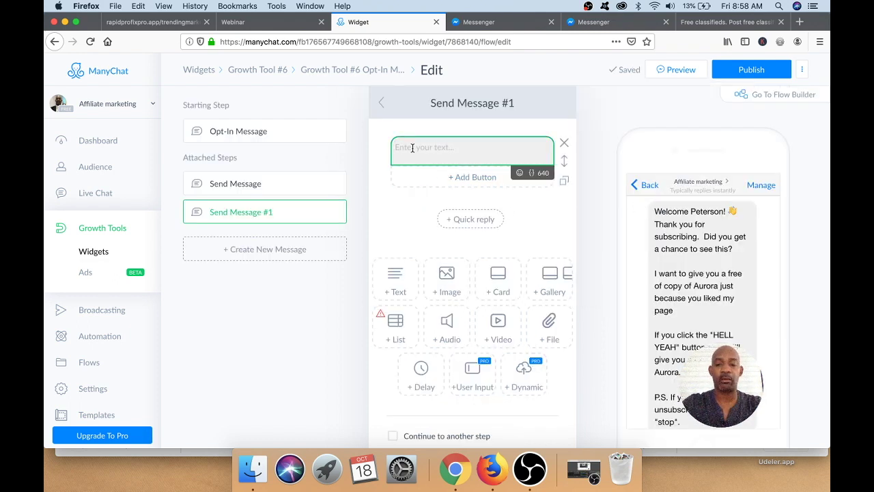
{"action": "type", "text": "OK... MAYBE"}
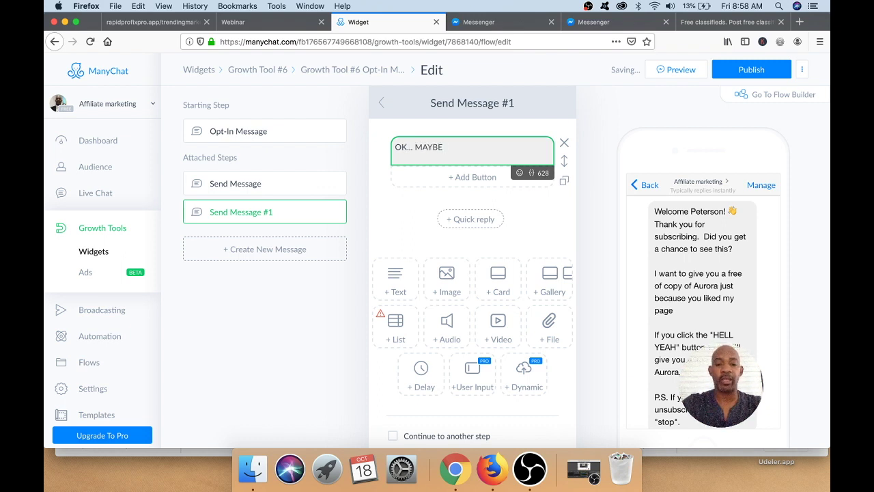
{"action": "type", "text": "NEXT TIME."}
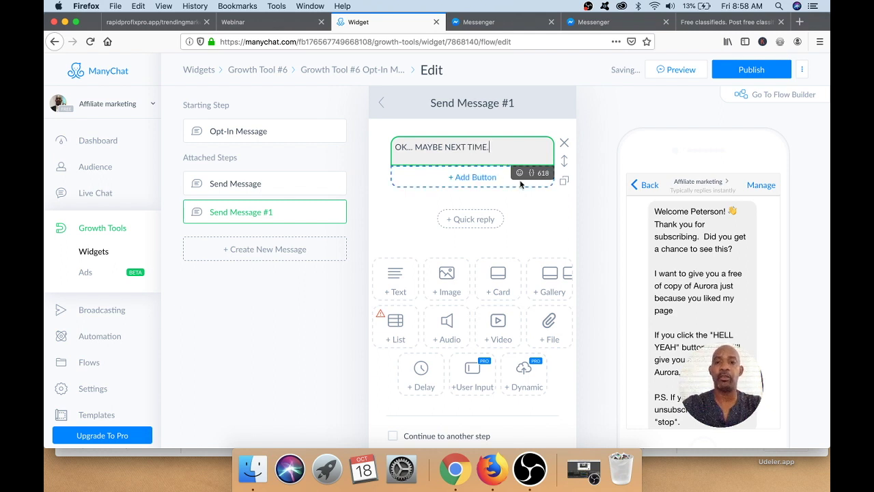
{"action": "left_click", "coordinate": [519, 173]}
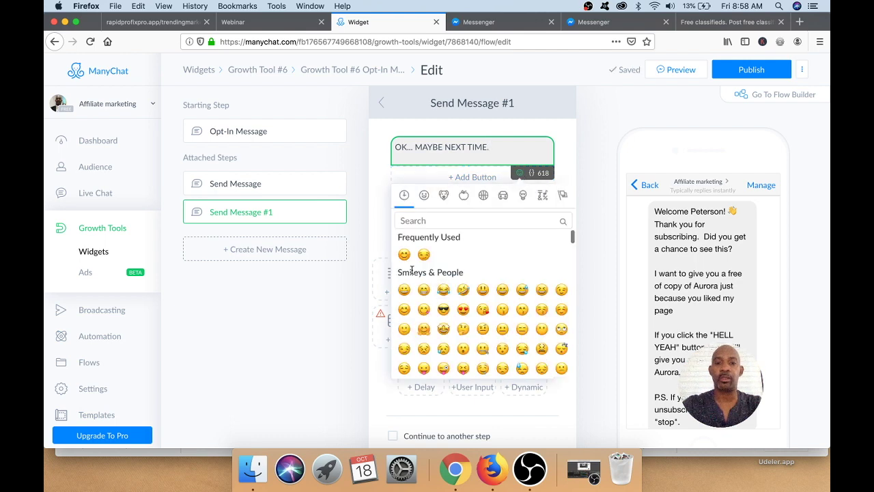
{"action": "left_click", "coordinate": [404, 348]}
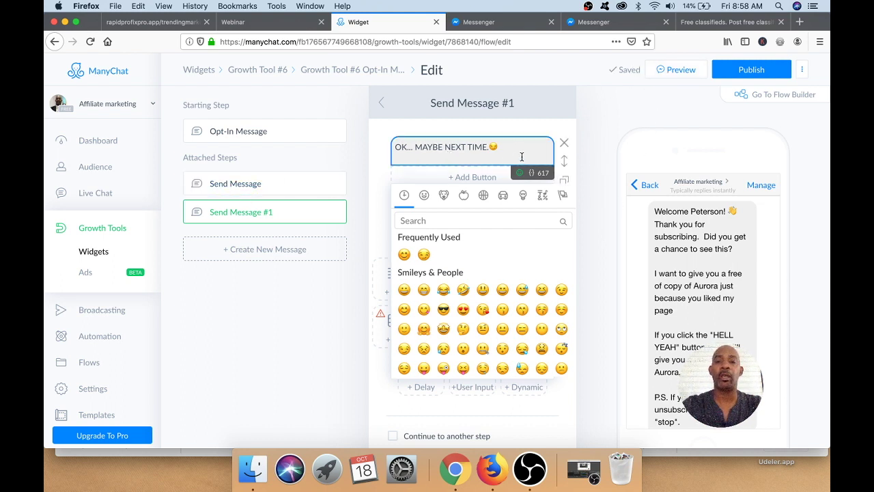
Preview the opt-in flow in Messenger and test its HELL YEAH! button with the CLICK HERE TO ACCESS link, plus its NO THANKS! button.
{"action": "left_click", "coordinate": [669, 73]}
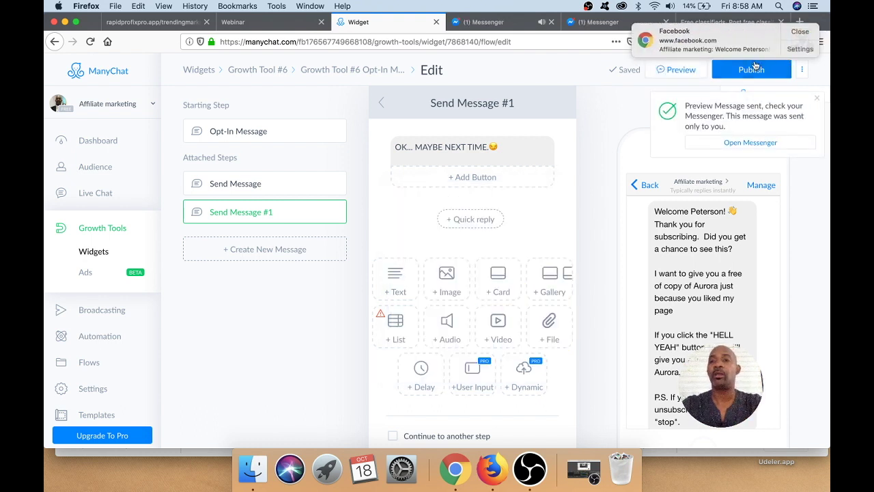
{"action": "left_click", "coordinate": [733, 143]}
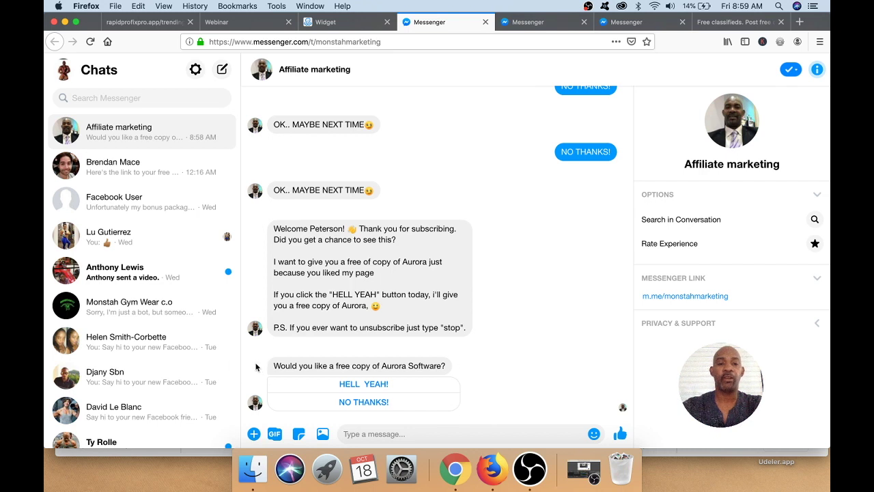
{"action": "left_click", "coordinate": [375, 386]}
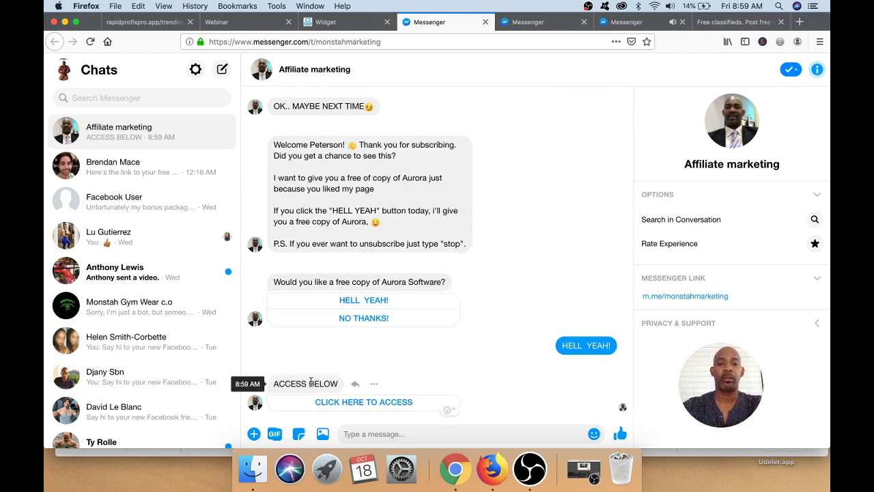
{"action": "left_click", "coordinate": [372, 404]}
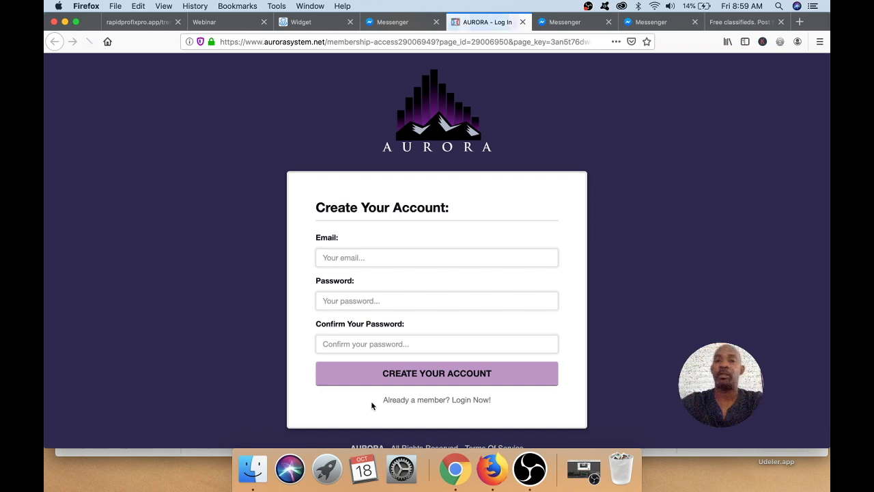
{"action": "left_click", "coordinate": [522, 21]}
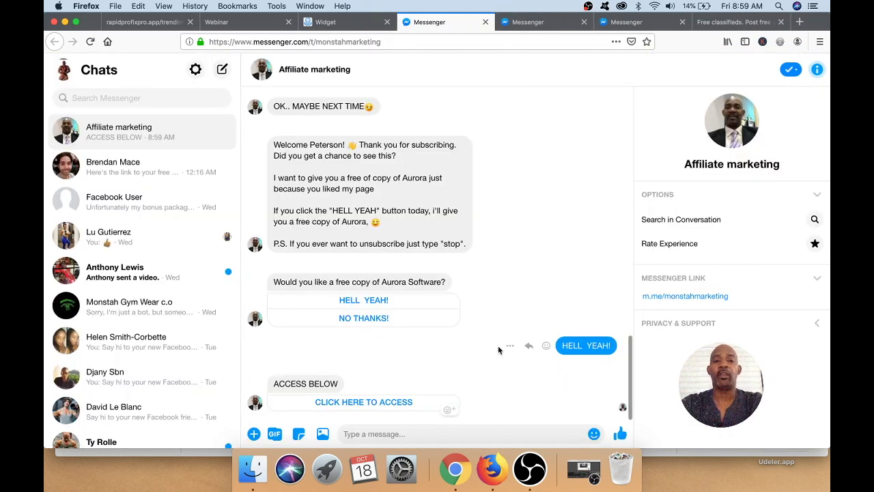
{"action": "left_click", "coordinate": [368, 318]}
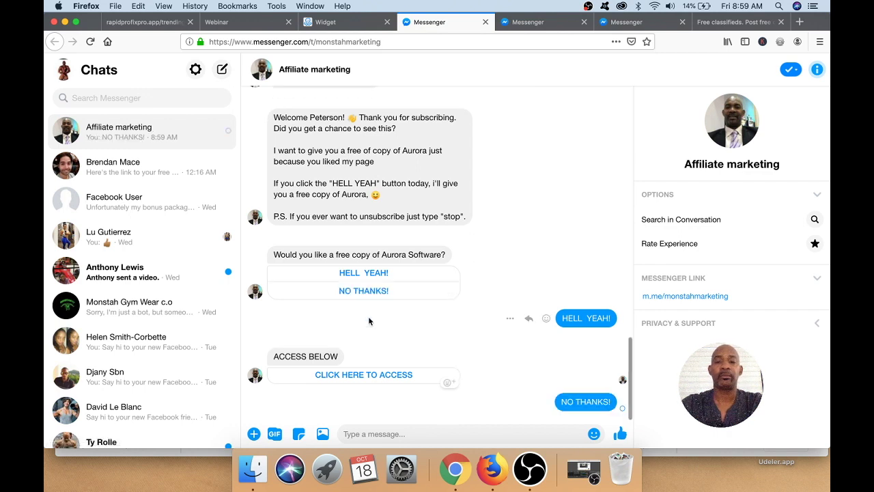